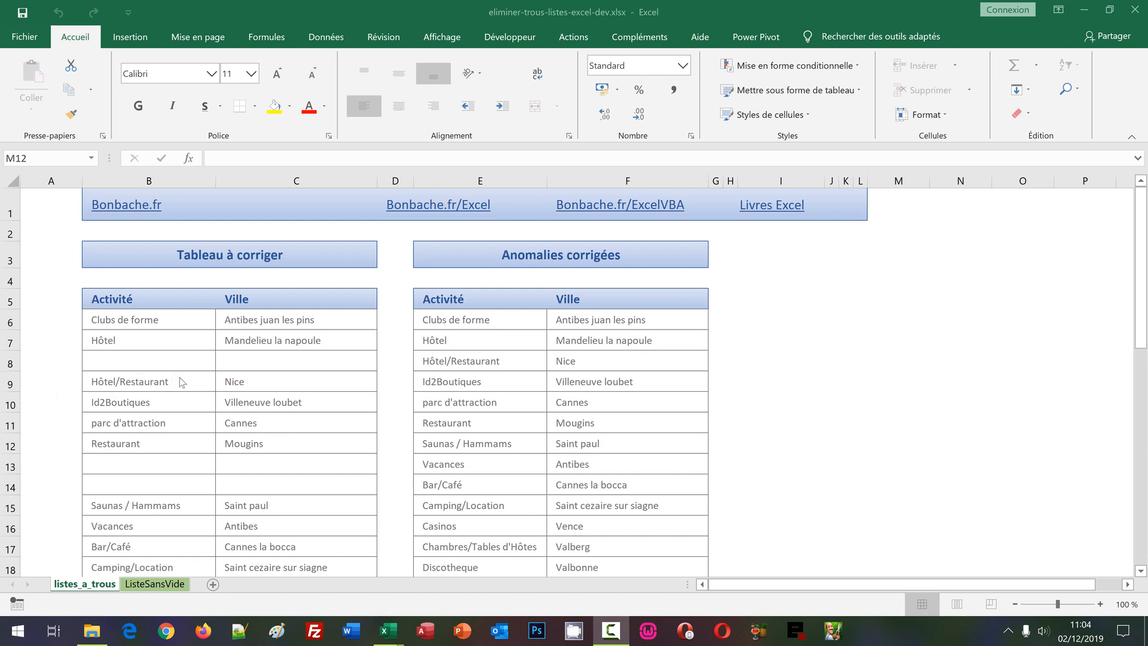
- Examine the empty cell B8 in the table to correct and the finished array formula in E6
{"action": "left_click", "coordinate": [157, 362]}
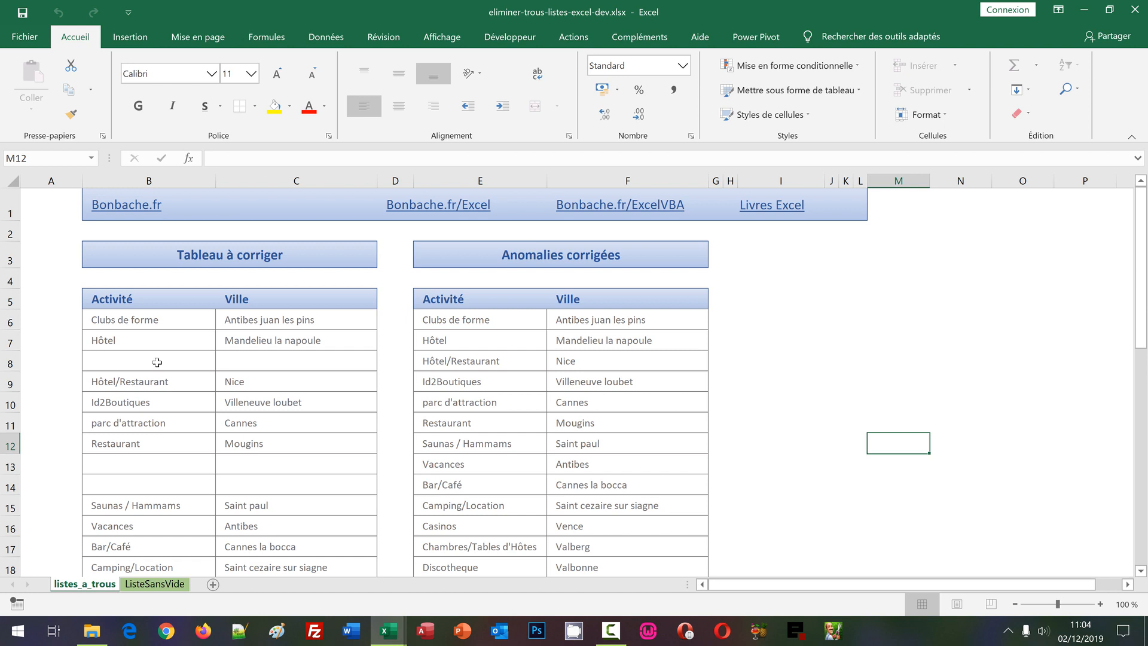
{"action": "left_click", "coordinate": [157, 363]}
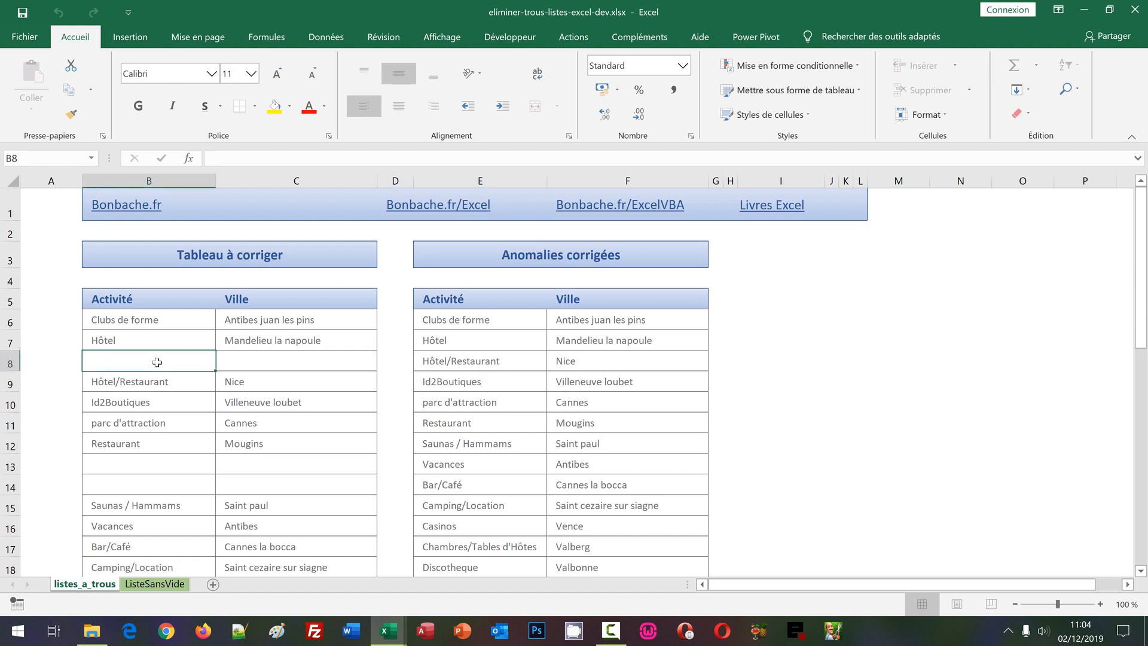
{"action": "left_click", "coordinate": [466, 319]}
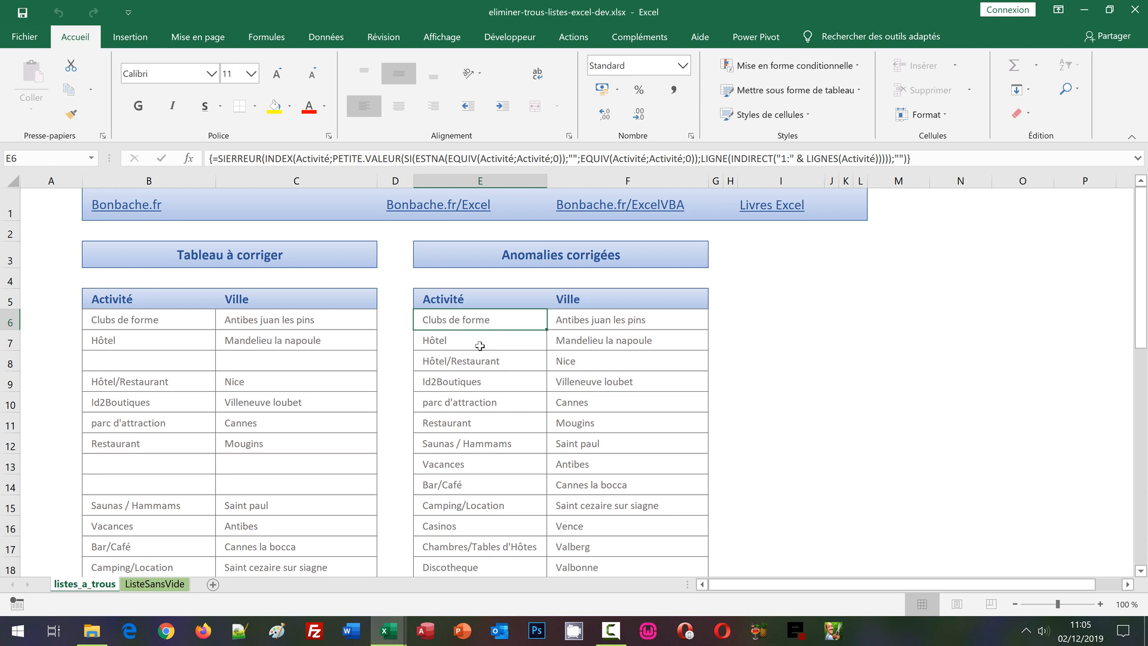
{"action": "left_click", "coordinate": [782, 384]}
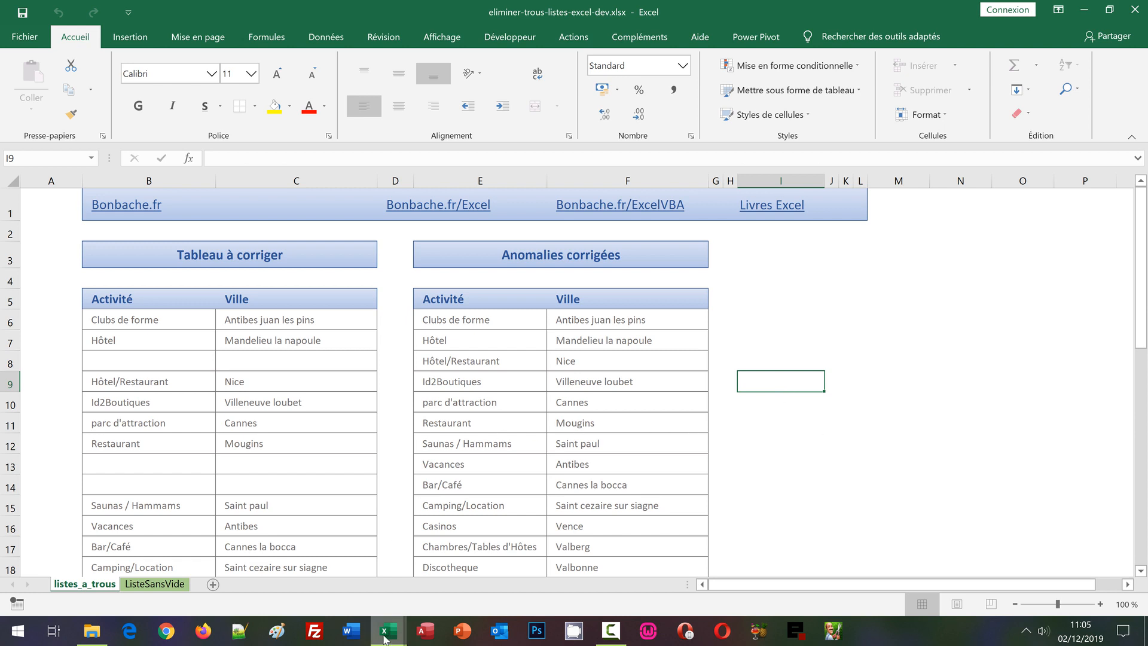
- Switch to the unfinished workbook eliminer-trous-listes-excel.xlsx, which is already open
{"action": "mouse_move", "coordinate": [383, 639]}
{"action": "left_click", "coordinate": [460, 565]}
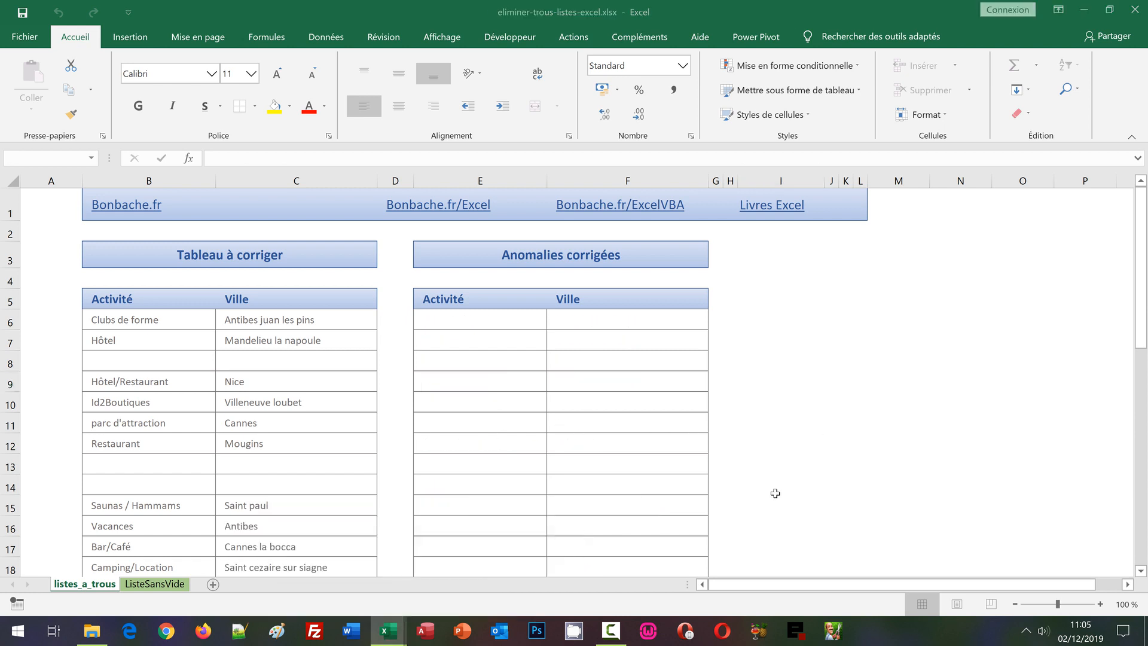
{"action": "left_click", "coordinate": [886, 415]}
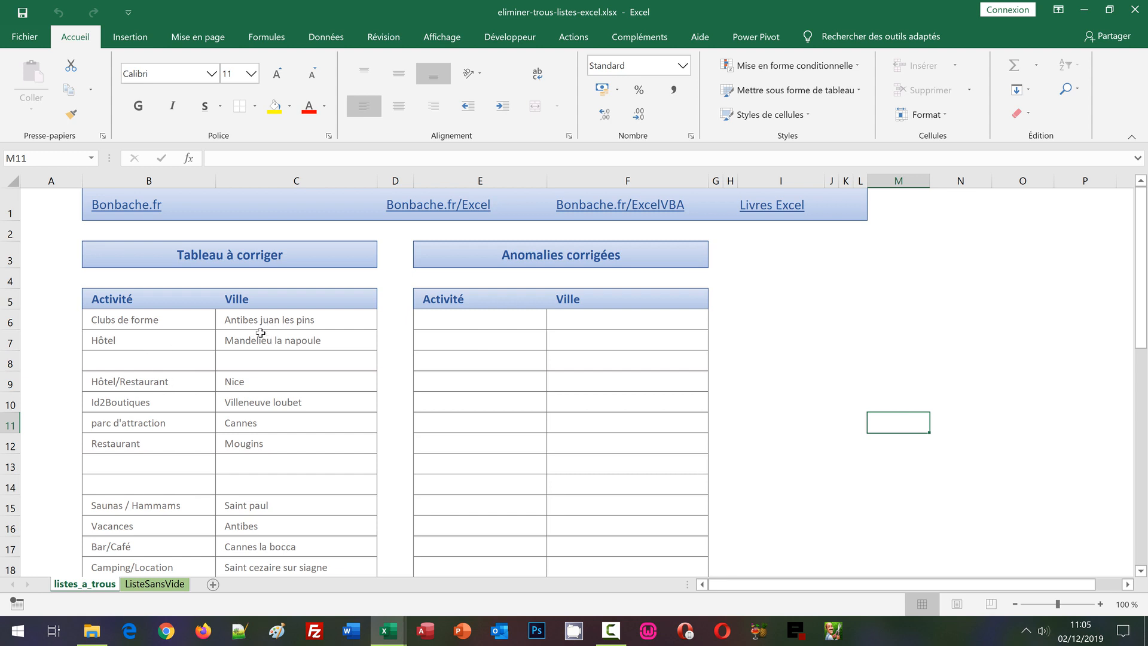
- Examine the empty cells B8, B13 and B14 of the table to correct and the first extraction cell E6
{"action": "left_click", "coordinate": [126, 363]}
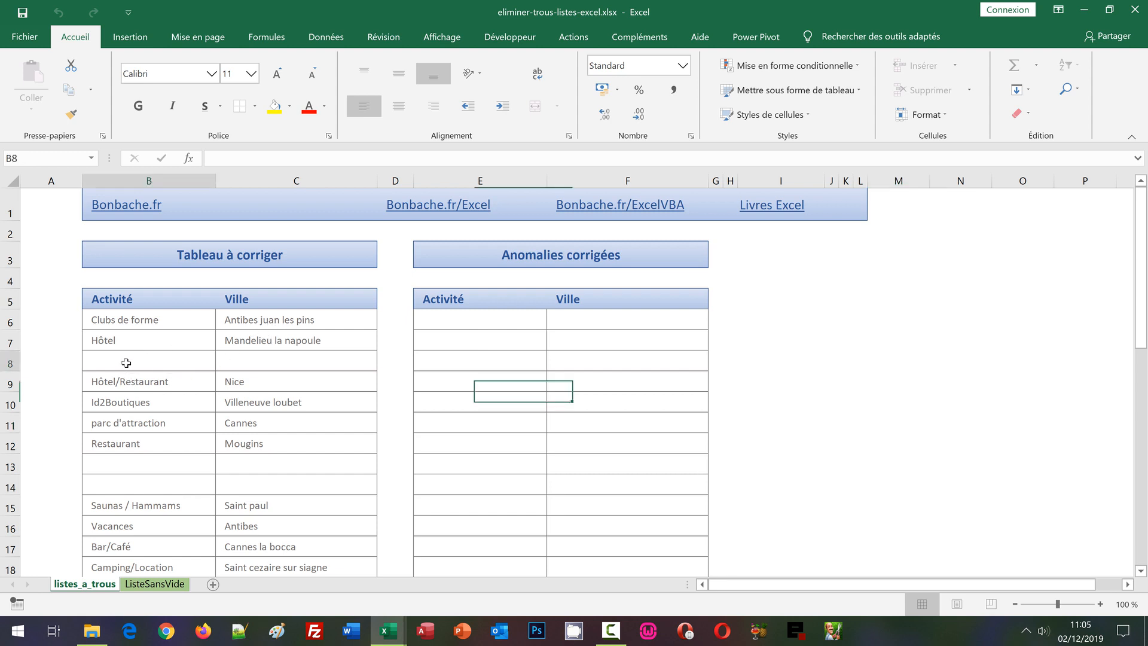
{"action": "left_click", "coordinate": [131, 461]}
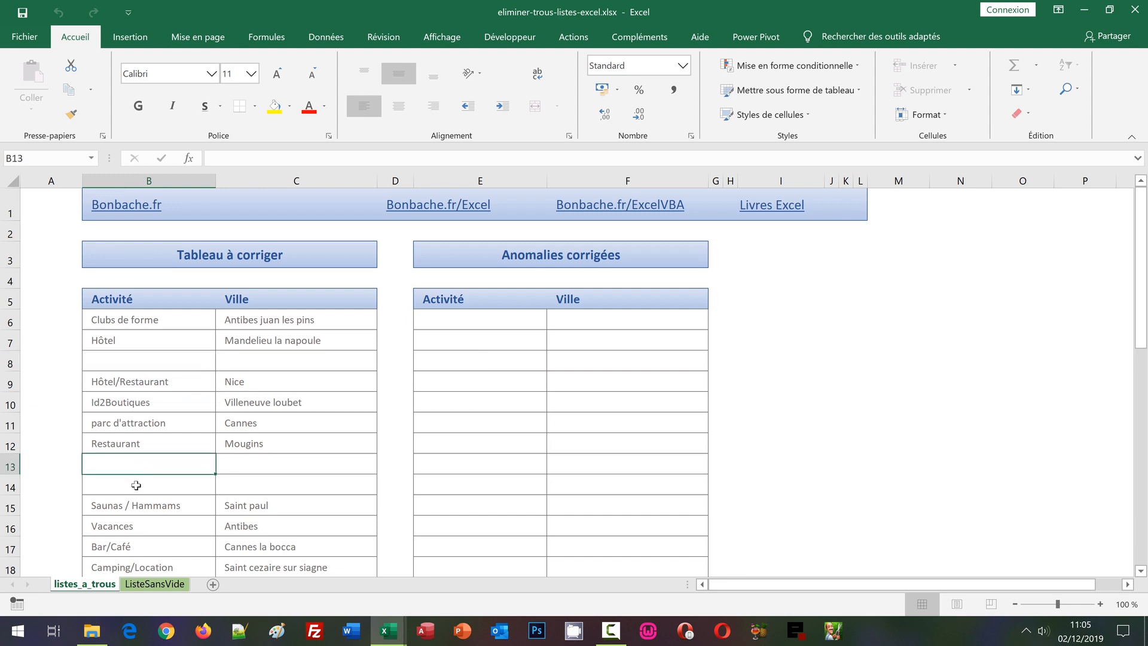
{"action": "left_click", "coordinate": [137, 485]}
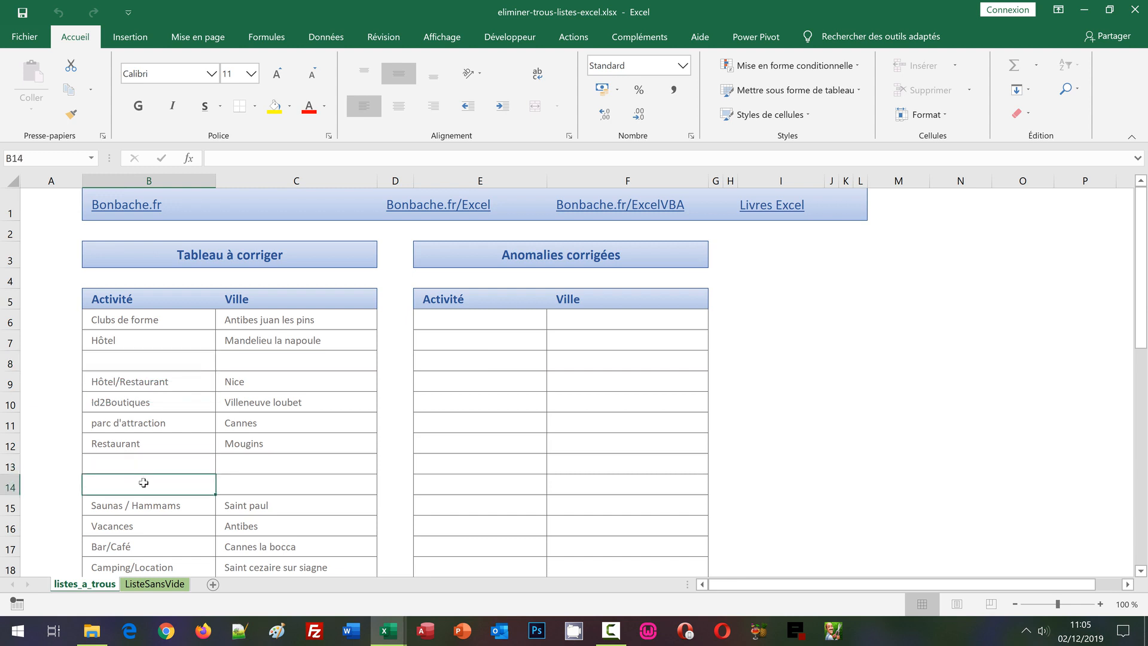
{"action": "left_click", "coordinate": [497, 329]}
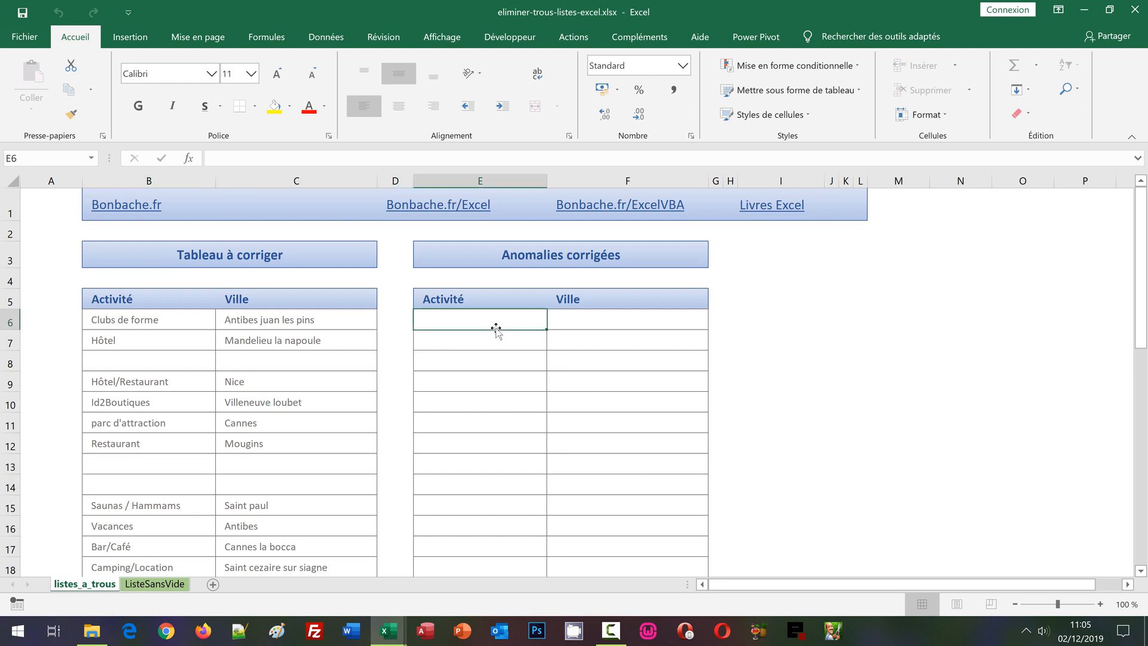
- Check which cells the named range Ville covers
{"action": "left_click", "coordinate": [92, 158]}
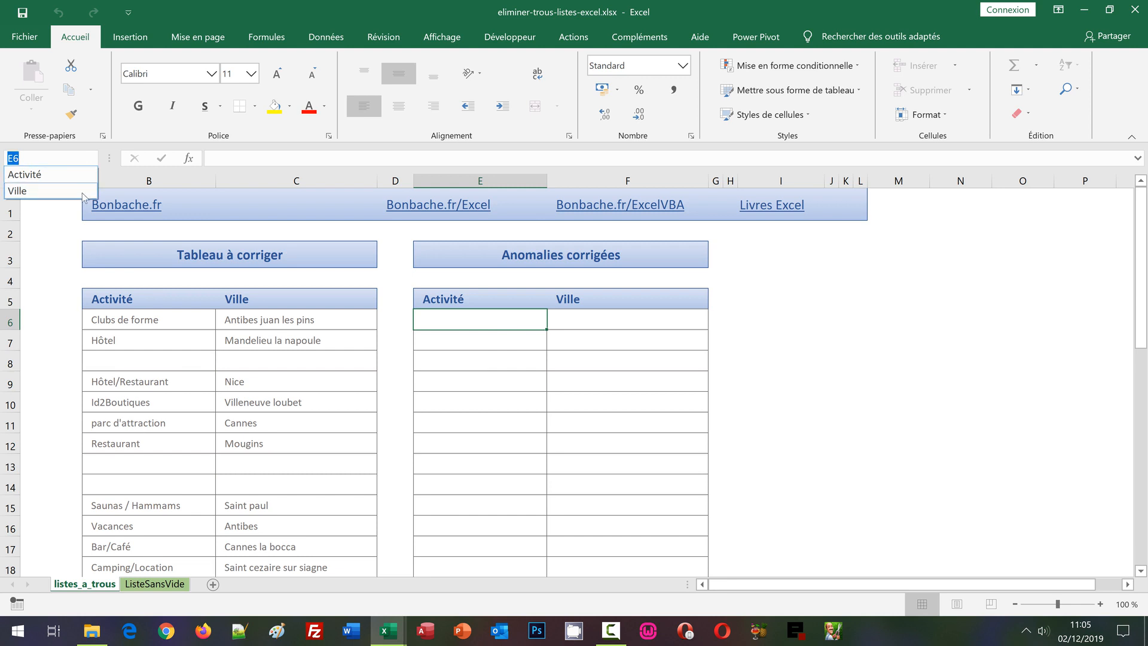
{"action": "left_click", "coordinate": [18, 191]}
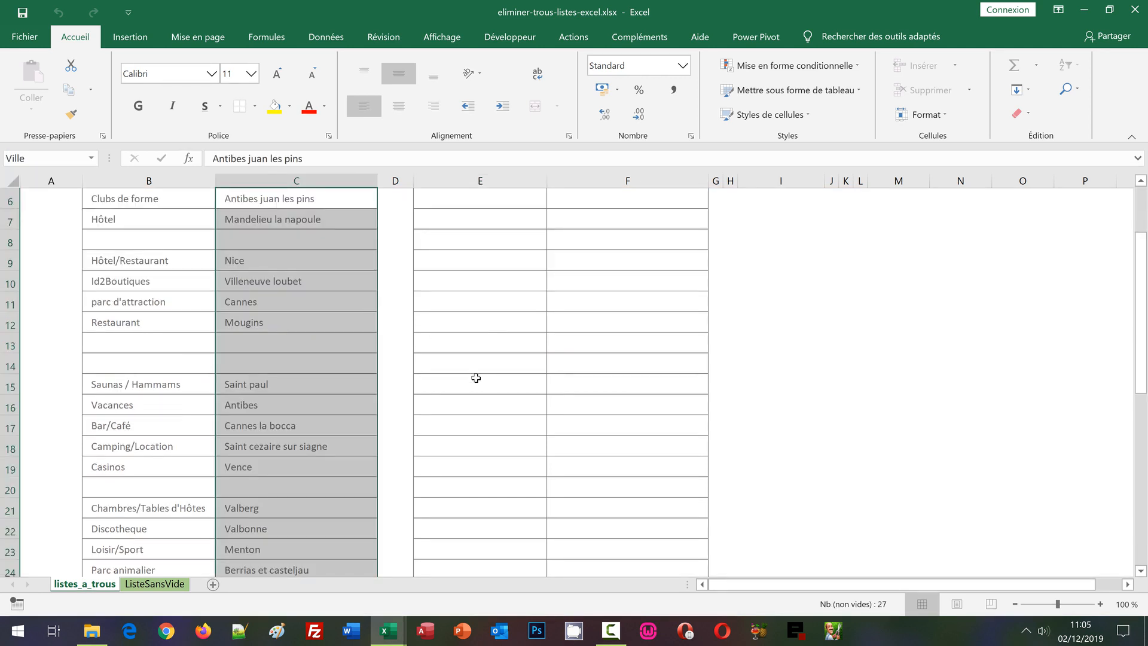
{"action": "left_click", "coordinate": [823, 350]}
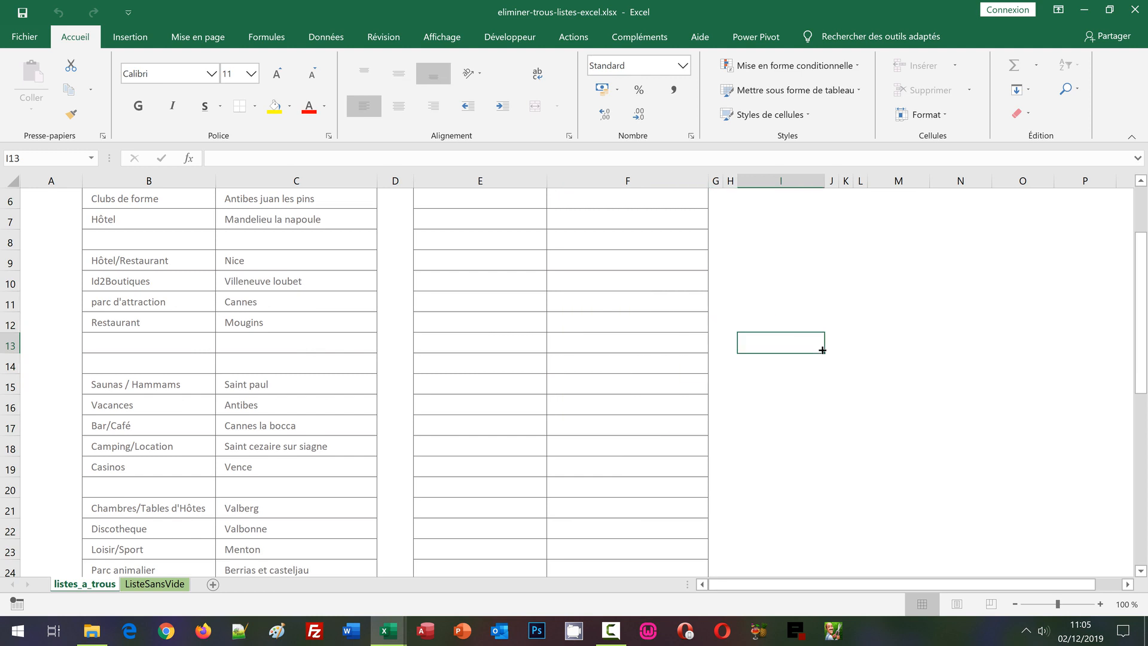
- Enter the array formula =EQUIV(Activité;Activité;0) across cells E6:E42 of the Activité column under Anomalies corrigées
{"action": "scroll", "coordinate": [822, 351], "scroll_direction": "up", "scroll_amount": 2}
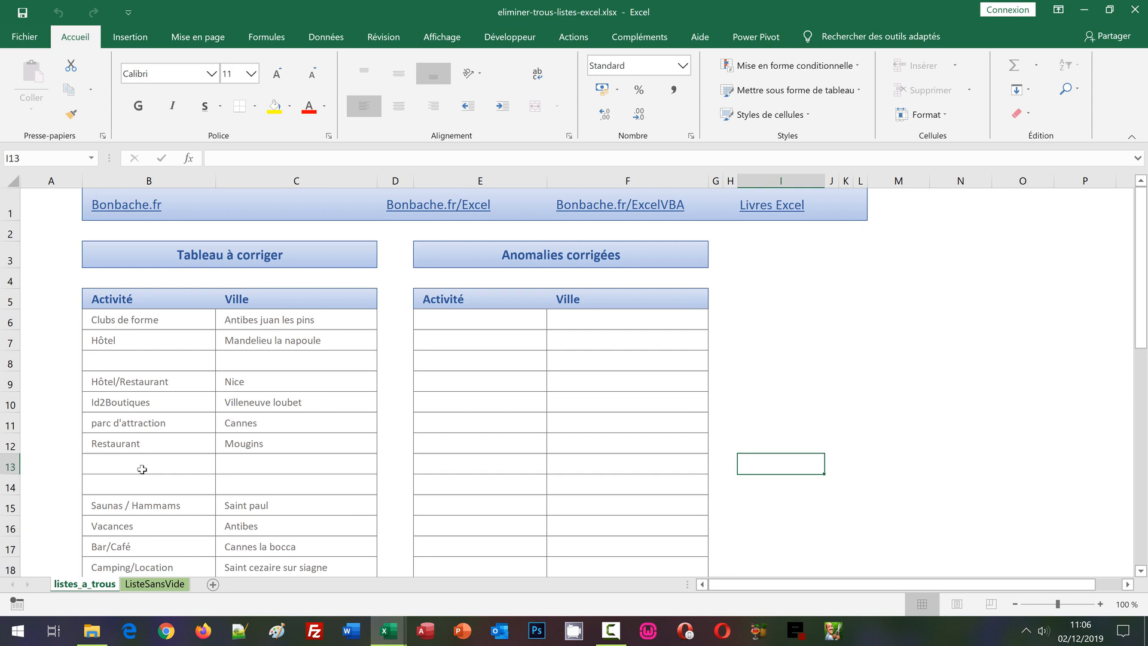
{"action": "left_click", "coordinate": [449, 317]}
{"action": "scroll", "coordinate": [475, 416], "scroll_direction": "down", "scroll_amount": 1}
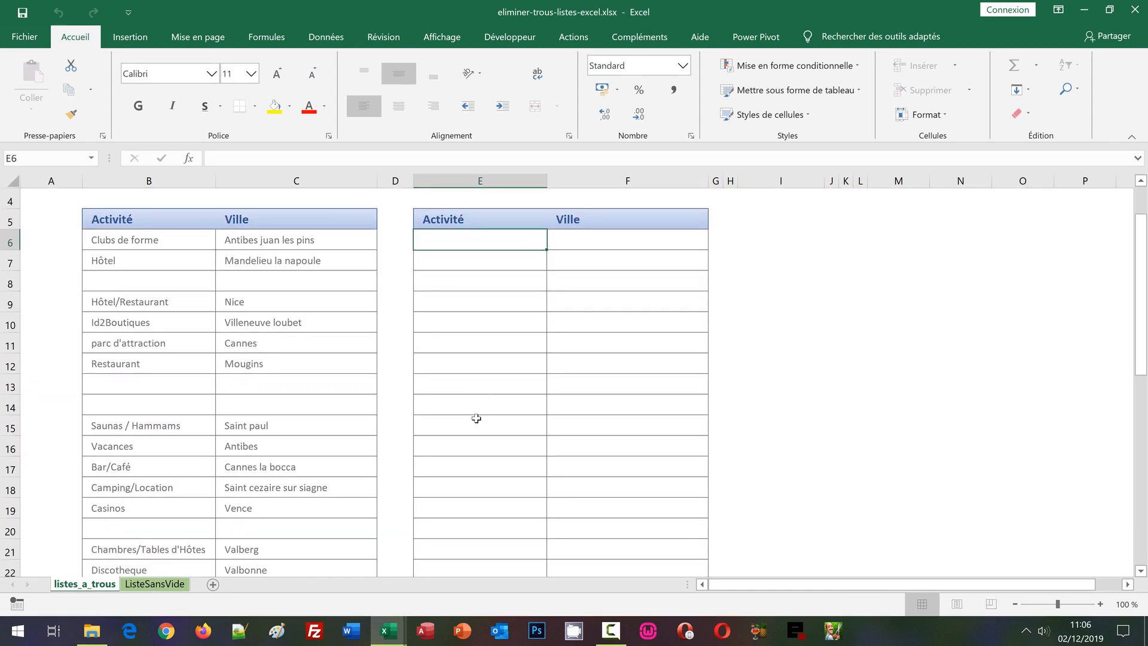
{"action": "scroll", "coordinate": [476, 418], "scroll_direction": "down", "scroll_amount": 7}
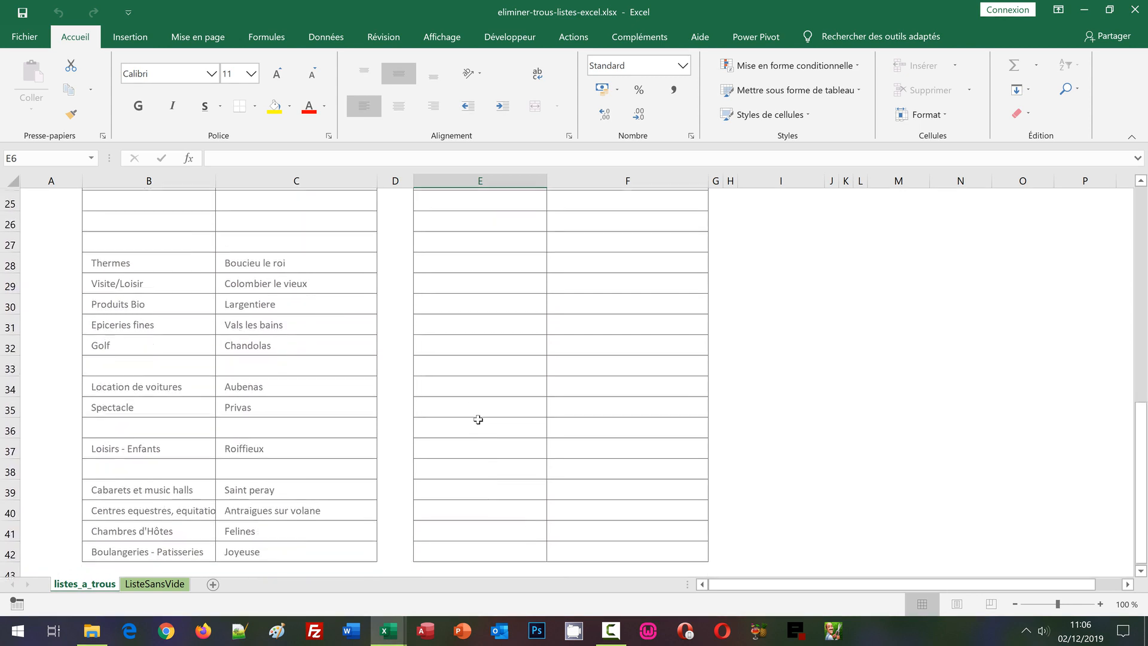
{"action": "scroll", "coordinate": [478, 419], "scroll_direction": "down", "scroll_amount": 2}
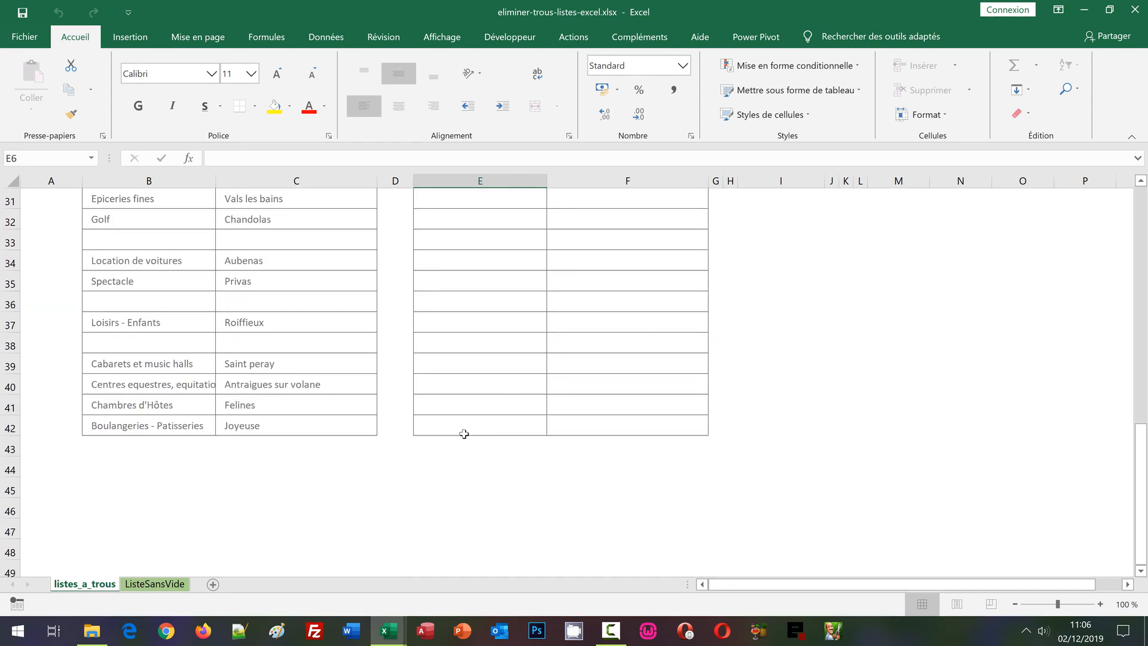
{"action": "left_click", "coordinate": [453, 430], "text": "shift"}
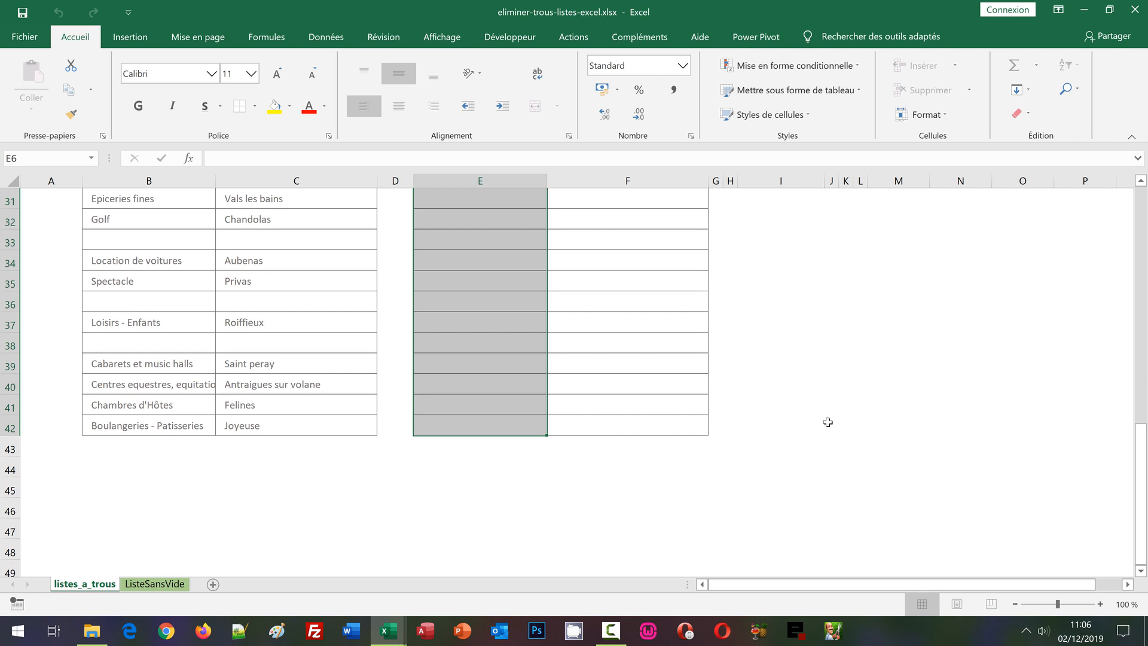
{"action": "scroll", "coordinate": [828, 422], "scroll_direction": "up", "scroll_amount": 10}
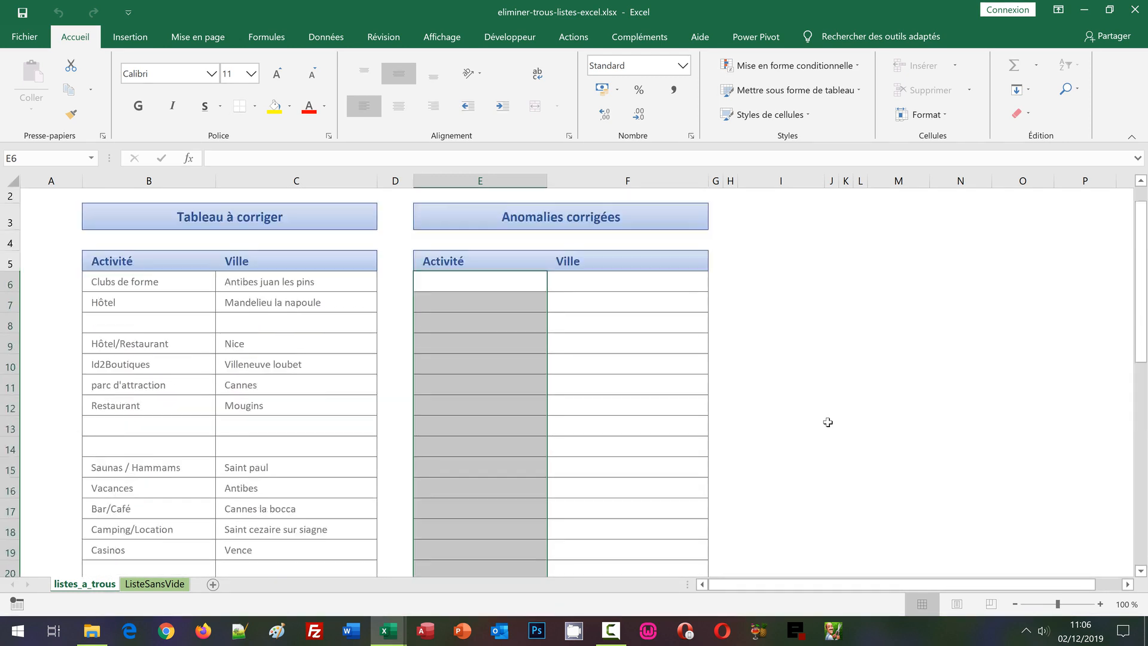
{"action": "scroll", "coordinate": [827, 422], "scroll_direction": "up", "scroll_amount": 1}
{"action": "type", "text": "="}
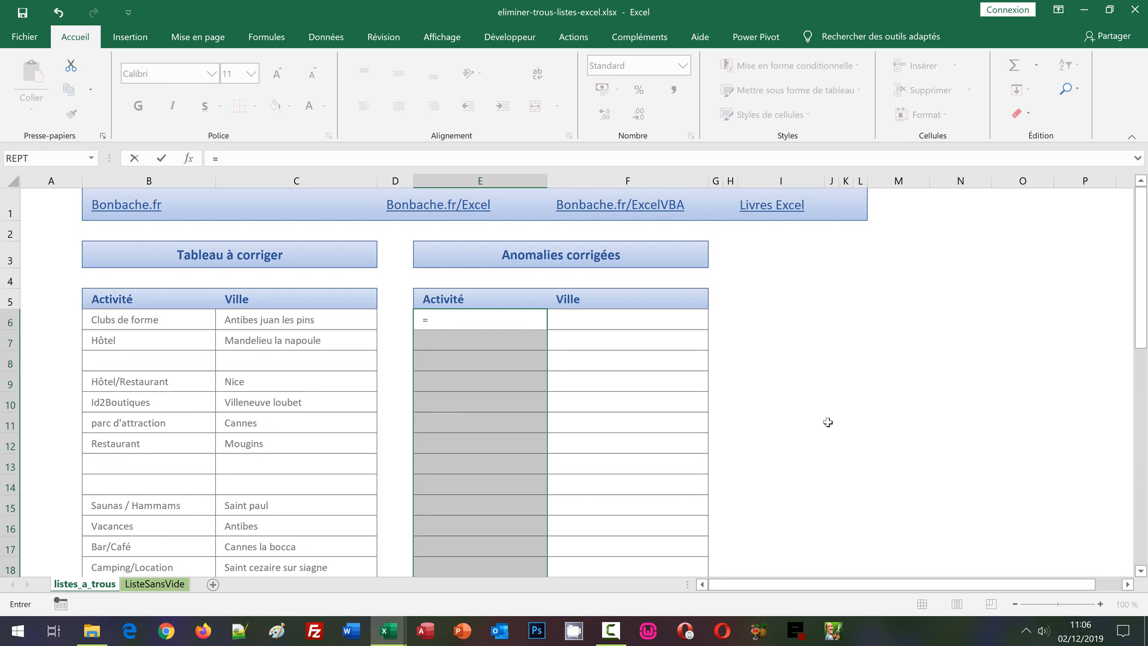
{"action": "type", "text": "Equi"}
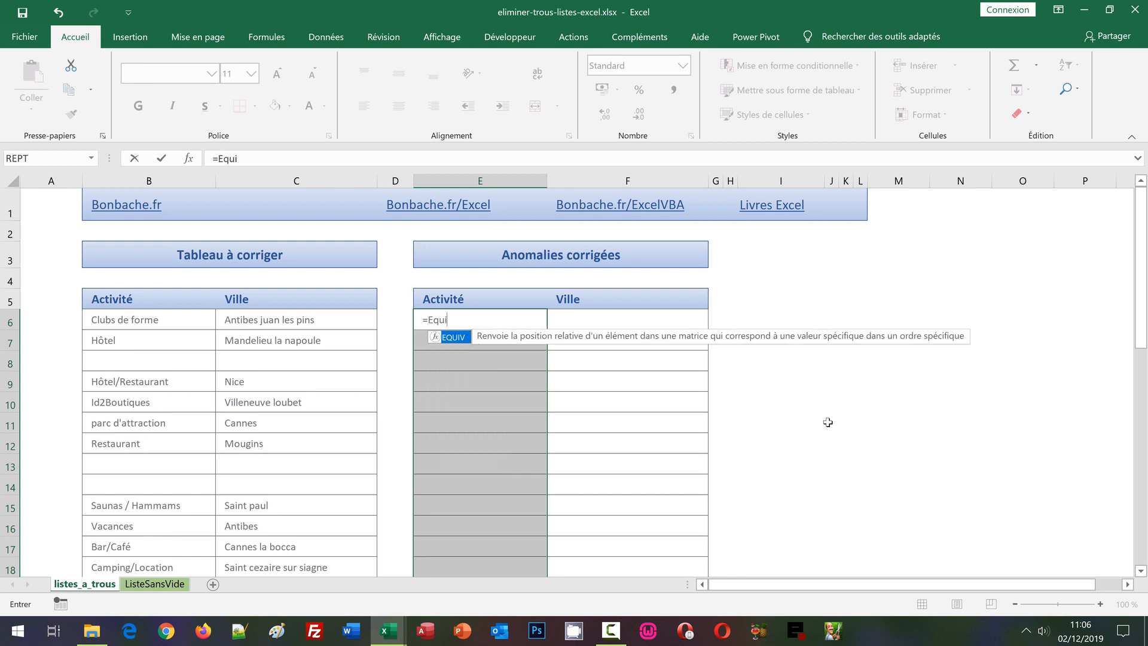
{"action": "type", "text": "v("}
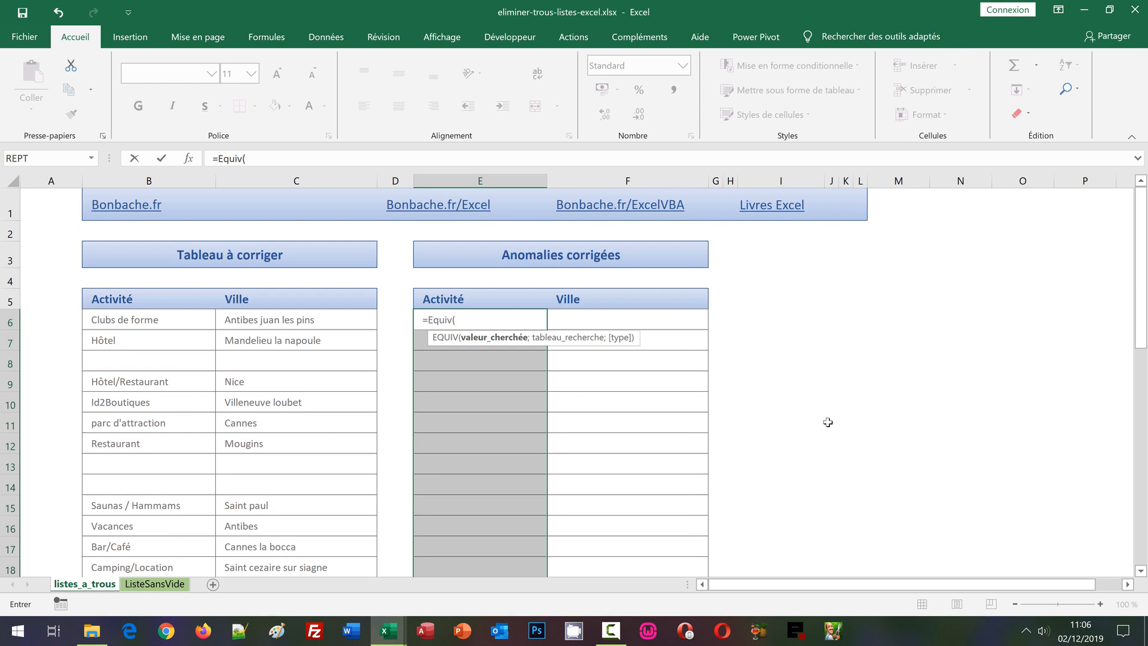
{"action": "type", "text": "Activité"}
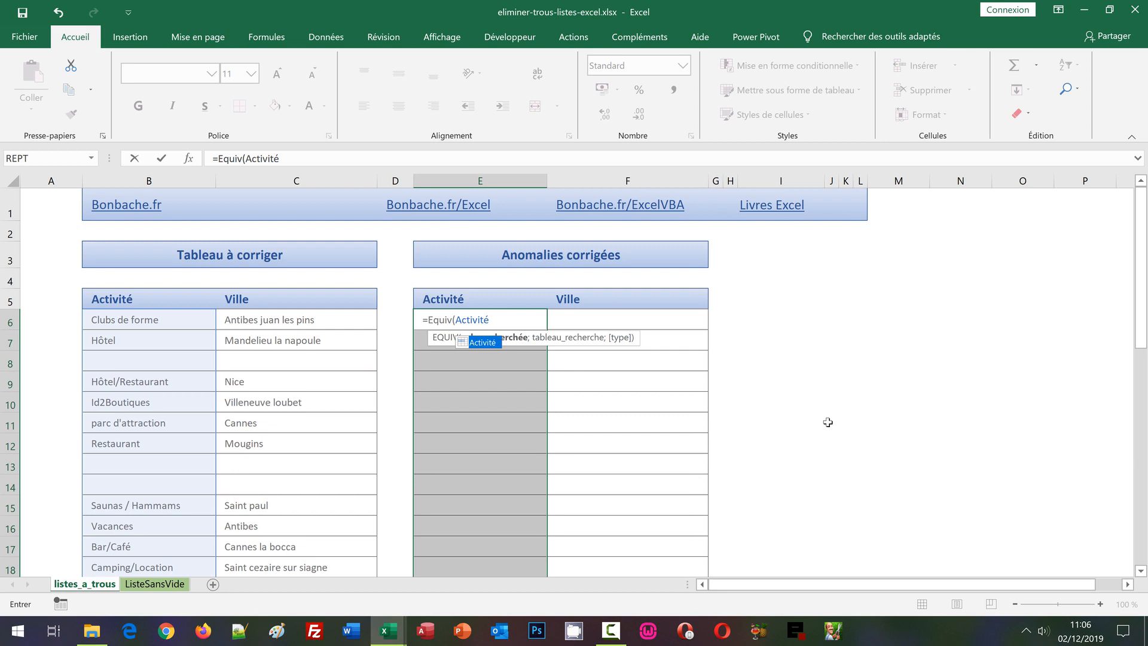
{"action": "type", "text": ";"}
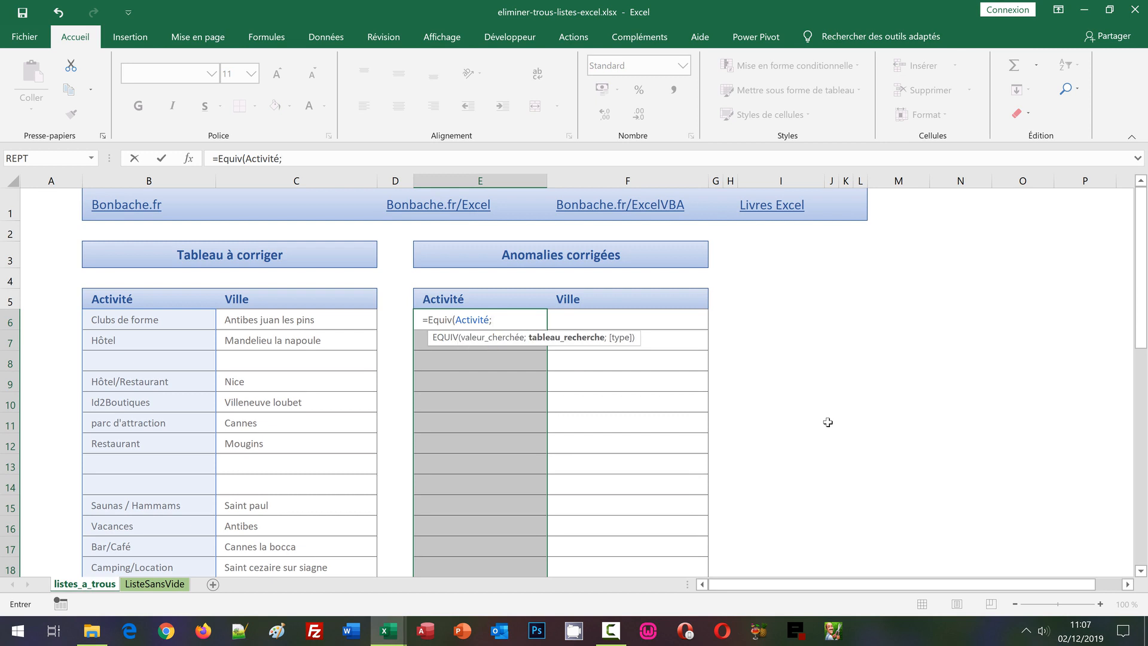
{"action": "type", "text": "Activité"}
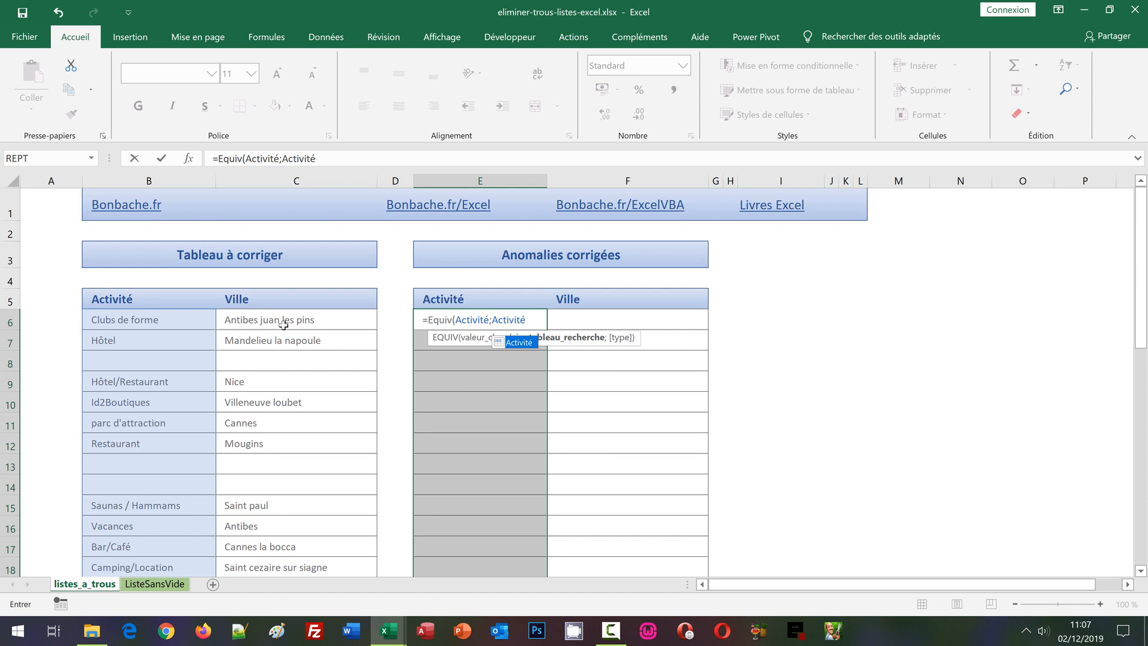
{"action": "type", "text": ";"}
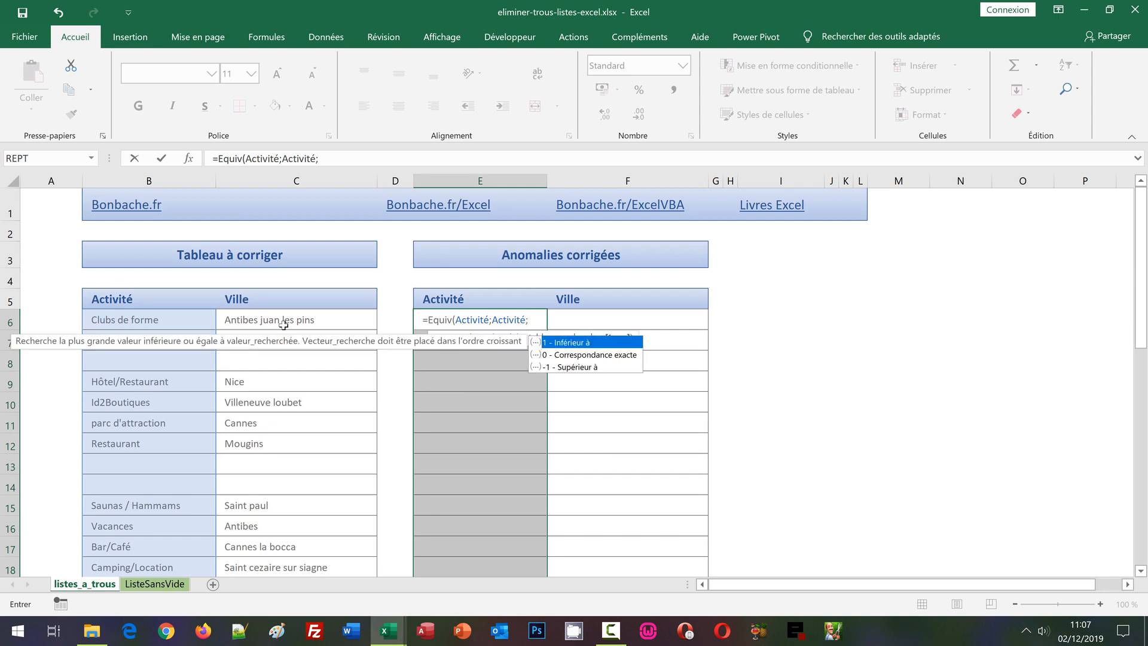
{"action": "type", "text": "0"}
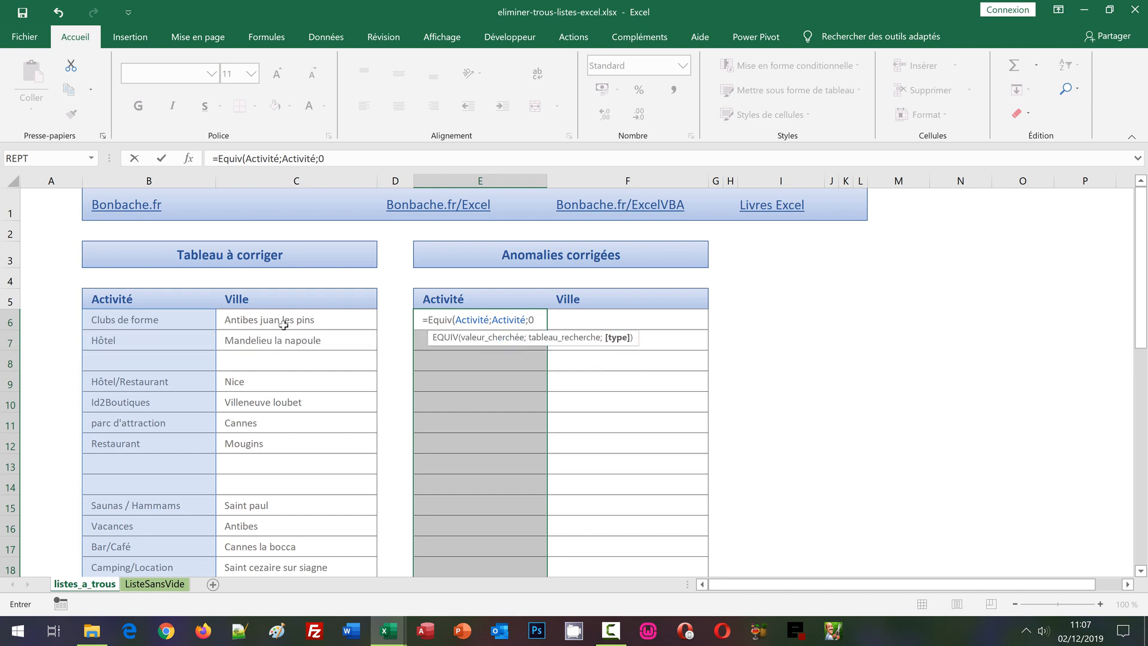
{"action": "type", "text": ")"}
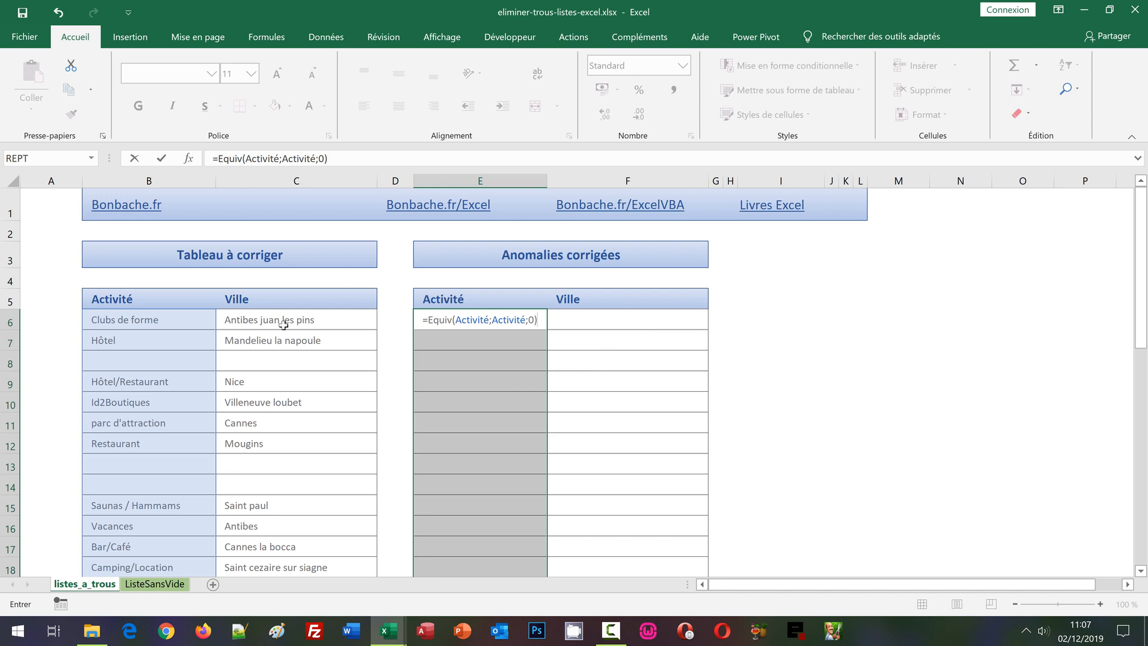
{"action": "key", "text": "ctrl+shift+Return"}
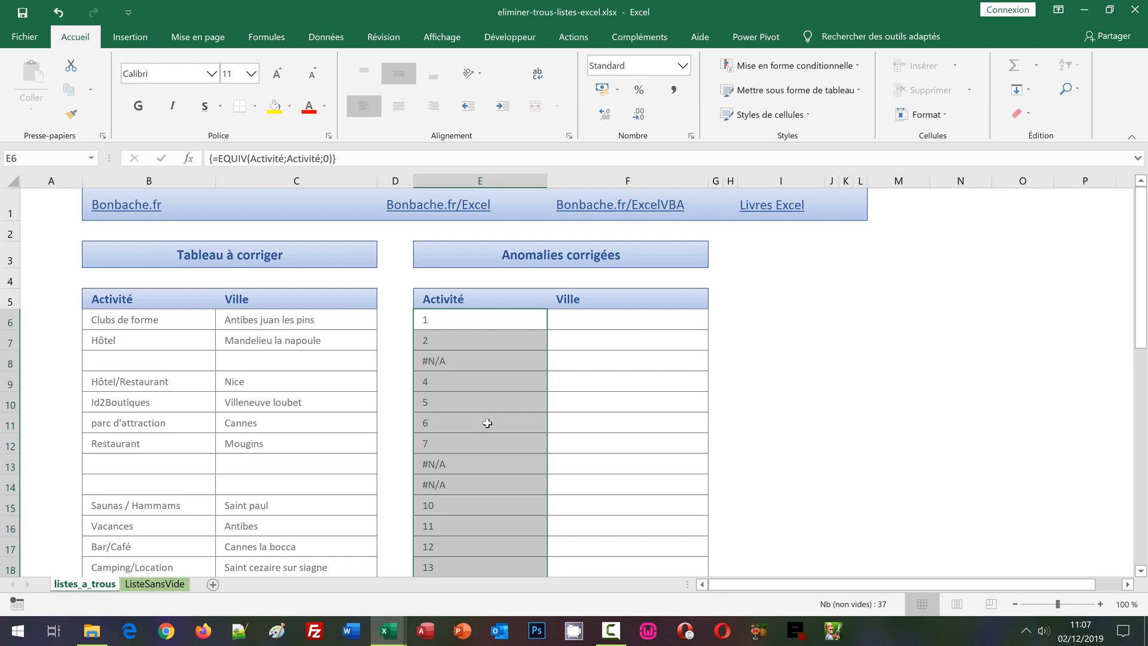
- Examine the array formula's results in E8 and E13, next to empty source cells
{"action": "left_click", "coordinate": [732, 400]}
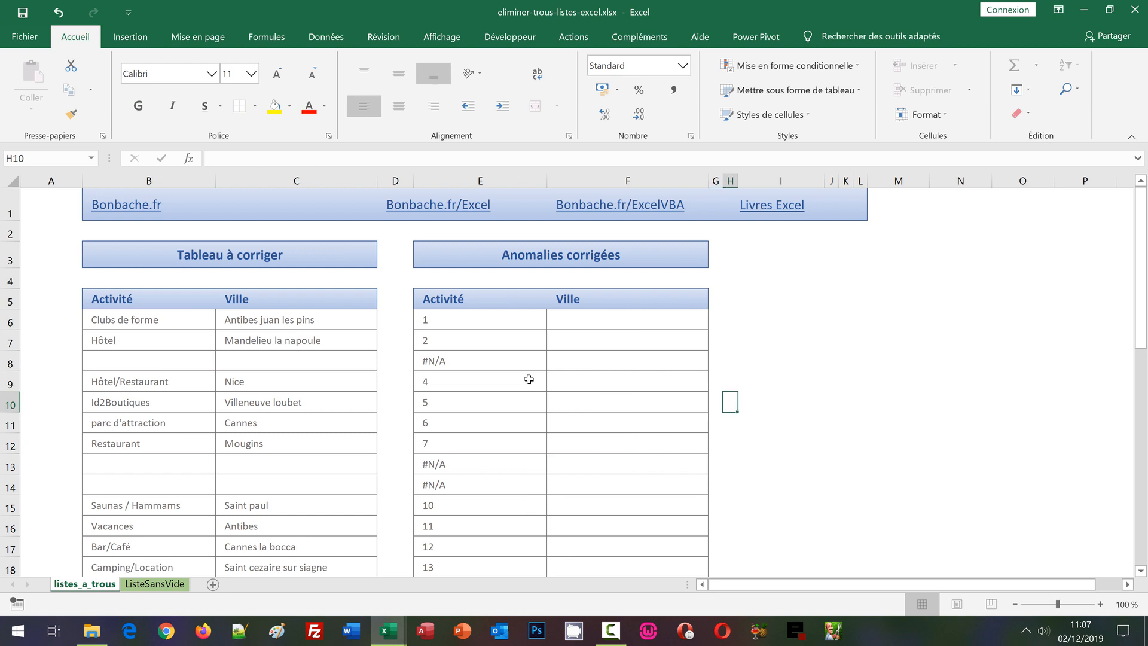
{"action": "left_click", "coordinate": [468, 366]}
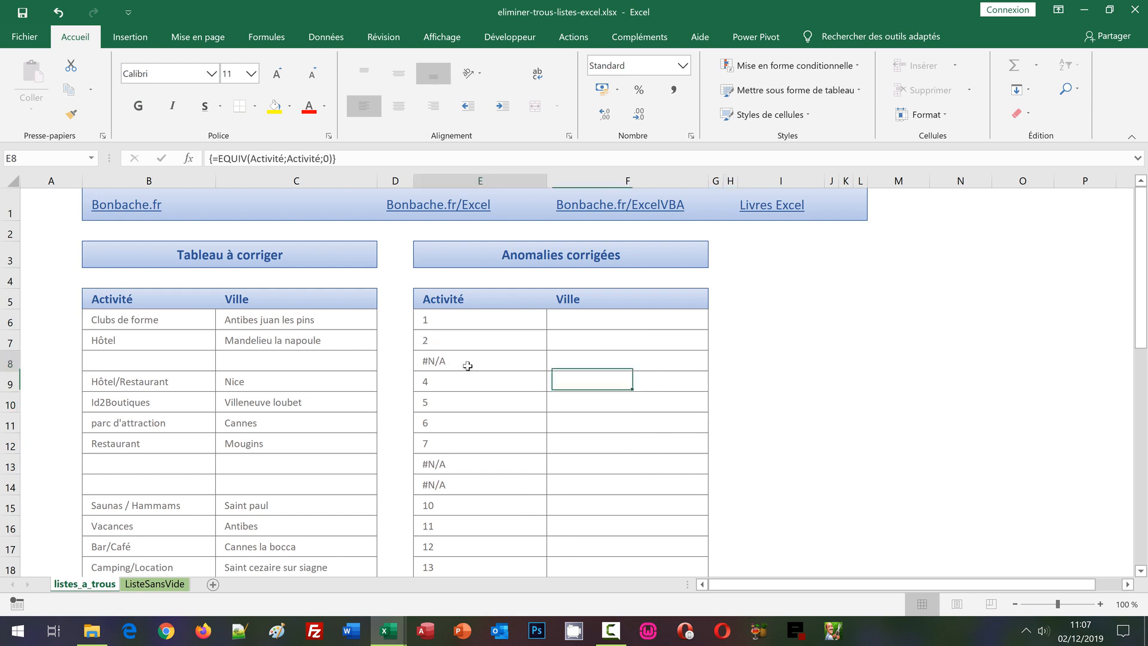
{"action": "left_click", "coordinate": [468, 464]}
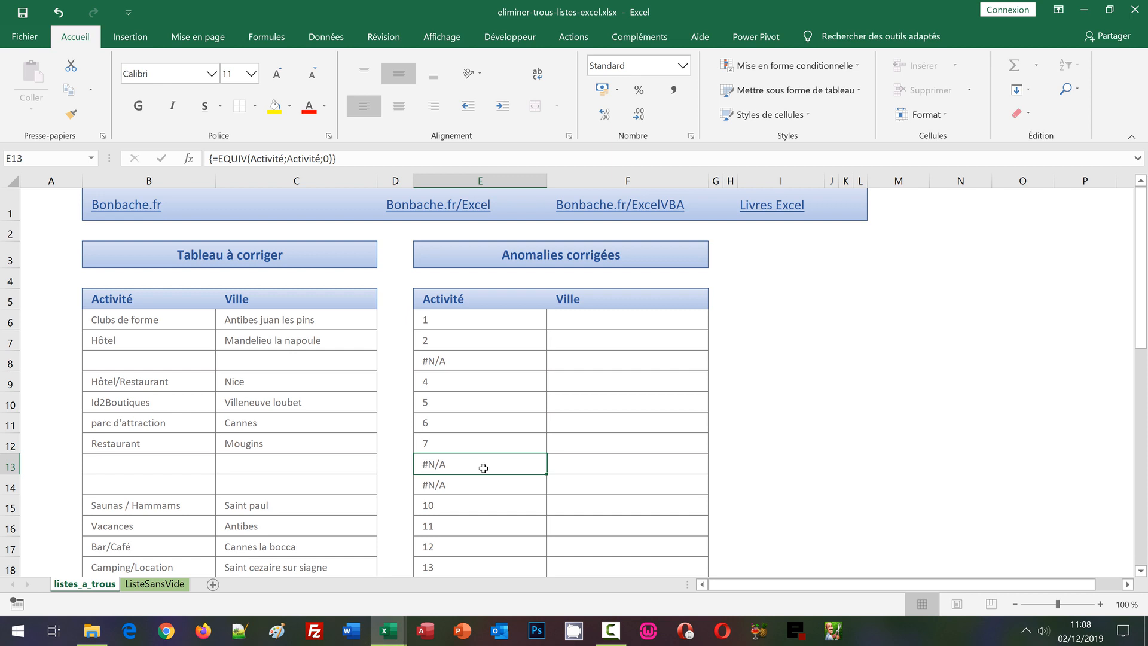
{"action": "left_click", "coordinate": [462, 361]}
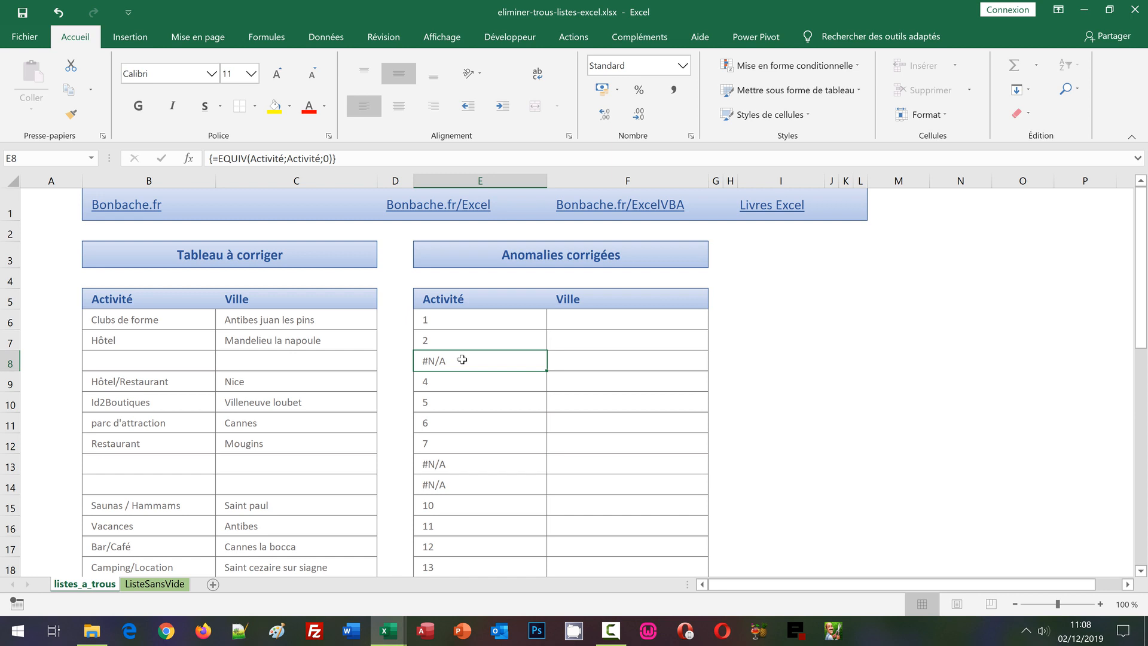
- Clear the EQUIV array formula from cells E6:E42 of the Activité column under Anomalies corrigées
{"action": "left_click", "coordinate": [456, 323]}
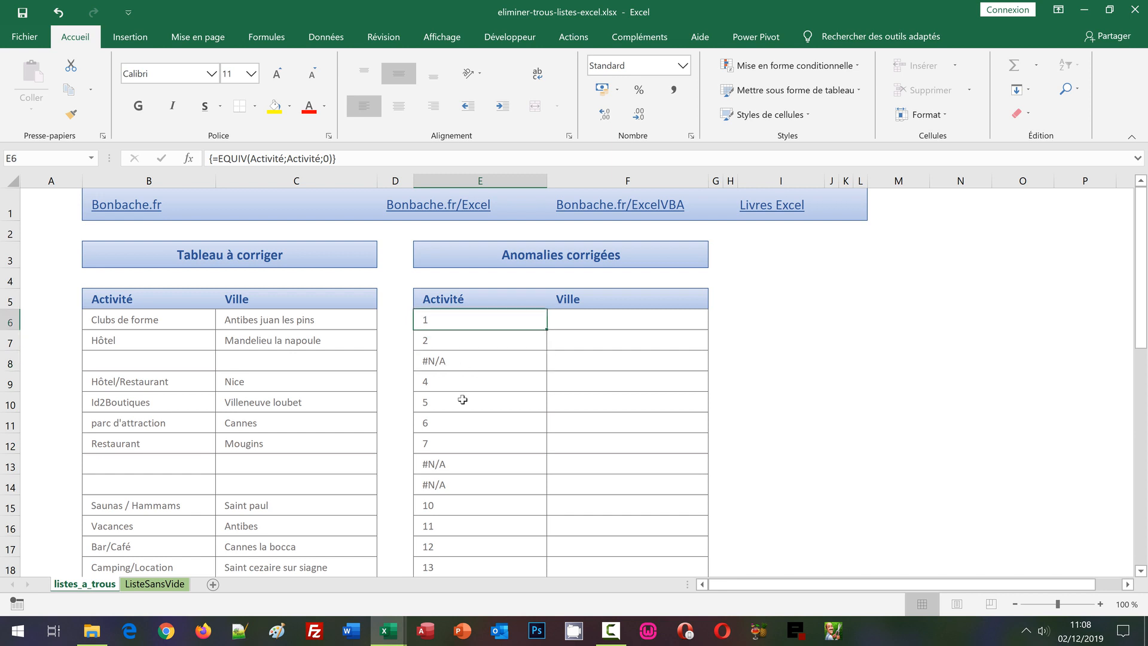
{"action": "scroll", "coordinate": [472, 477], "scroll_direction": "down", "scroll_amount": 2}
{"action": "scroll", "coordinate": [472, 477], "scroll_direction": "down", "scroll_amount": 7}
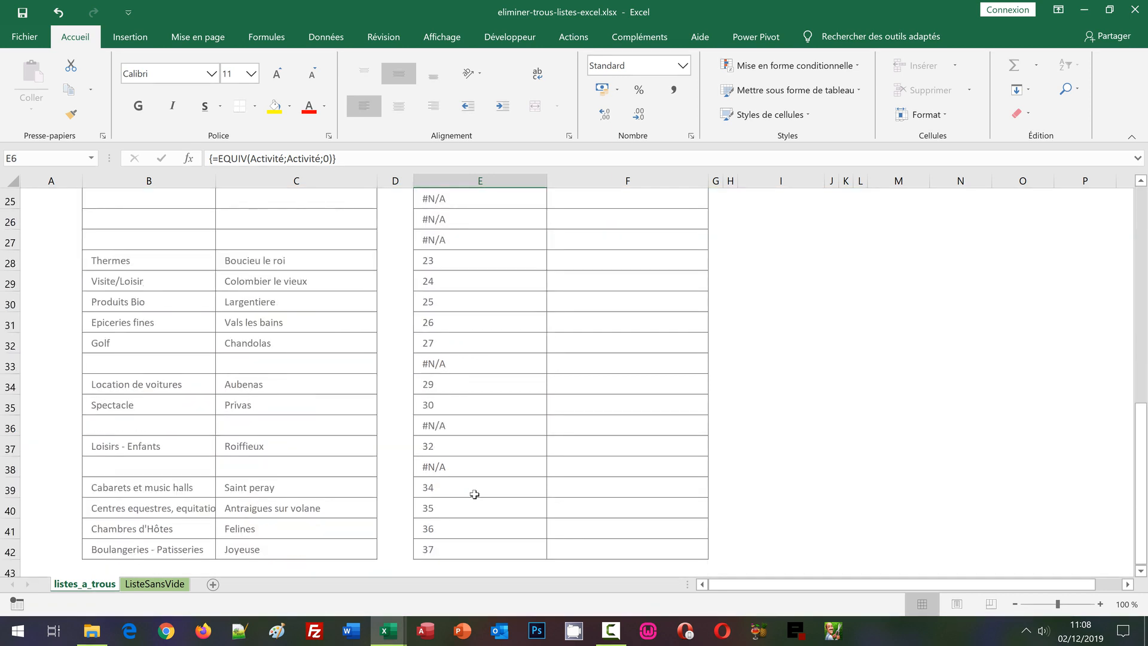
{"action": "scroll", "coordinate": [473, 466], "scroll_direction": "down", "scroll_amount": 1}
{"action": "left_click", "coordinate": [472, 428], "text": "shift"}
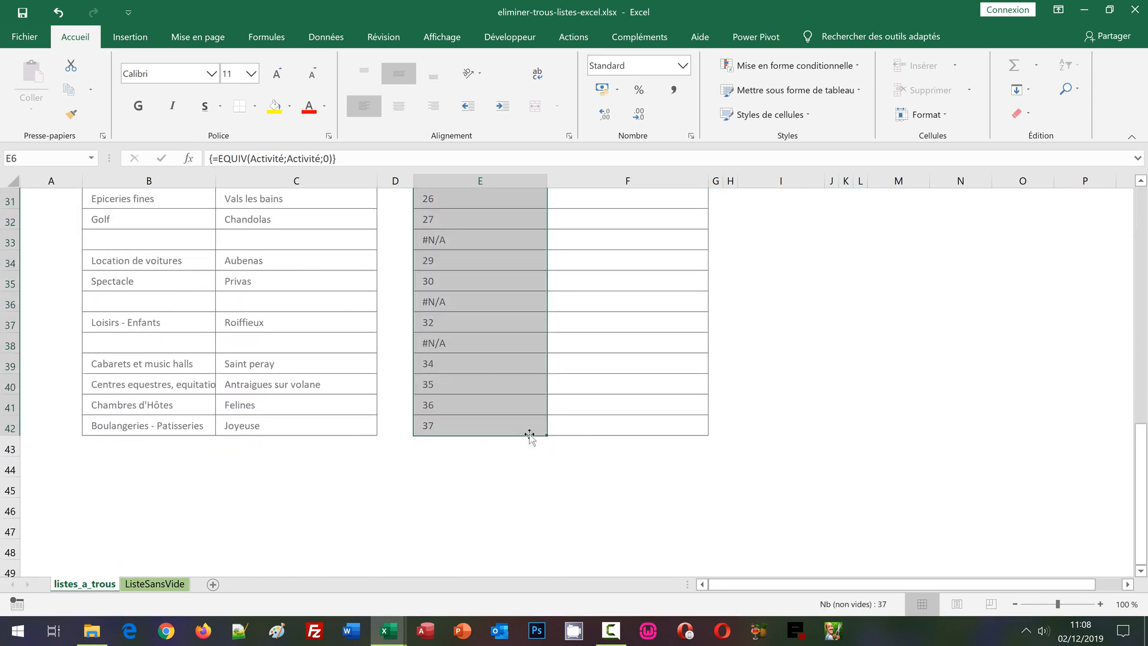
{"action": "scroll", "coordinate": [689, 415], "scroll_direction": "up", "scroll_amount": 3}
{"action": "scroll", "coordinate": [689, 414], "scroll_direction": "up", "scroll_amount": 7}
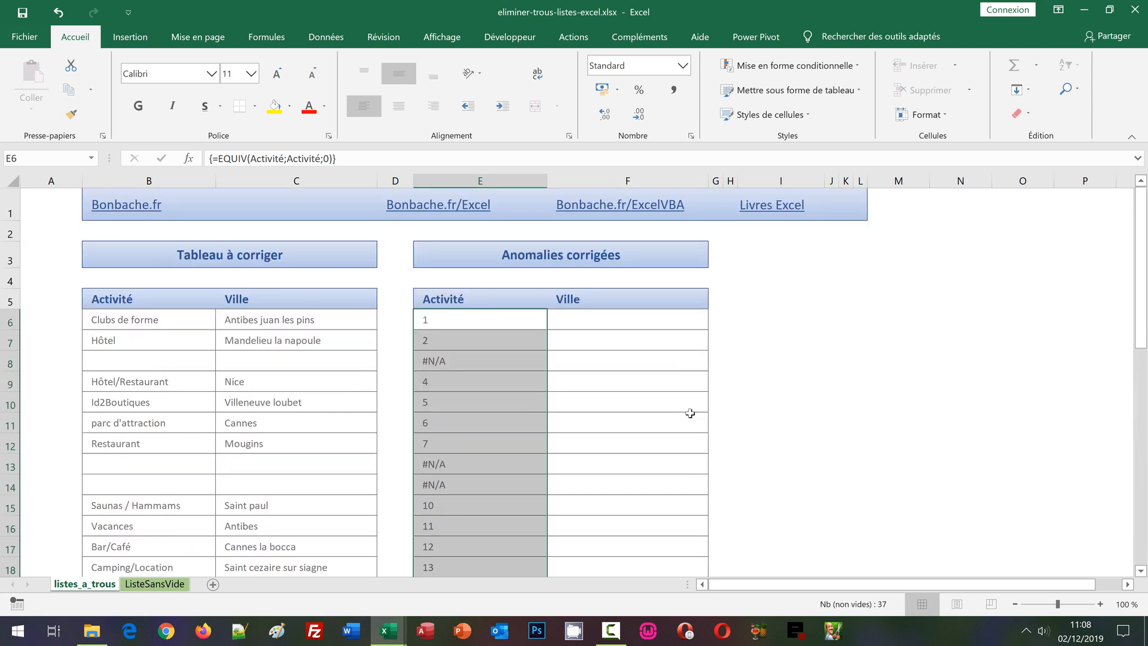
{"action": "key", "text": "Delete"}
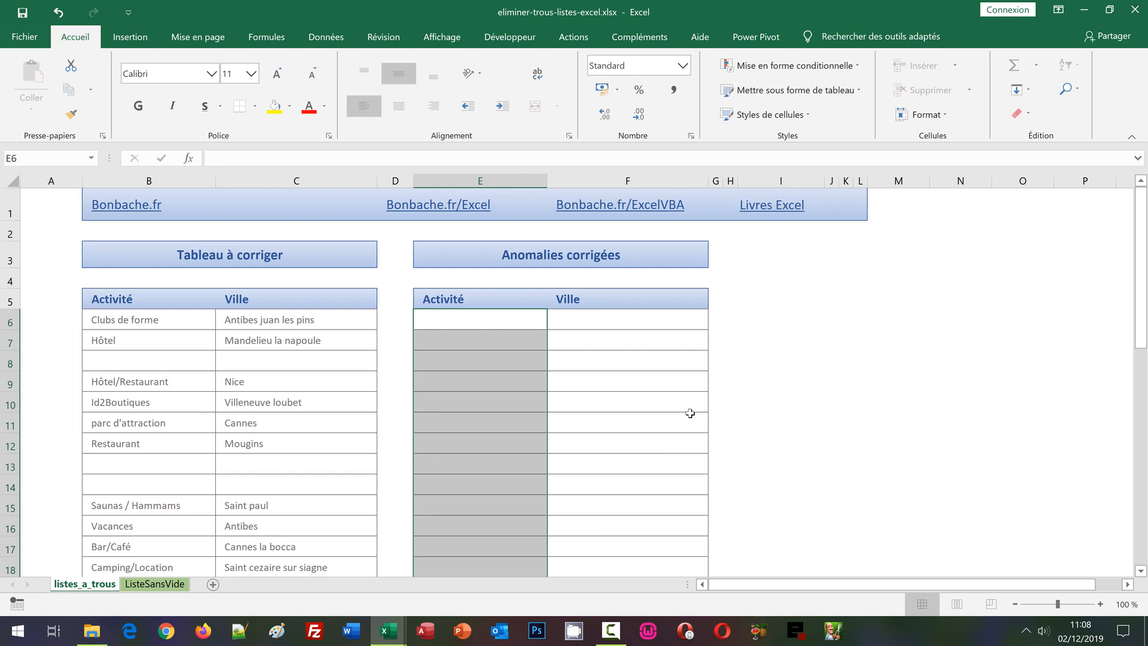
- Begin a new formula in the selected range E6:E42 with =Index(Activité;Petite.Valeur(
{"action": "type", "text": "="}
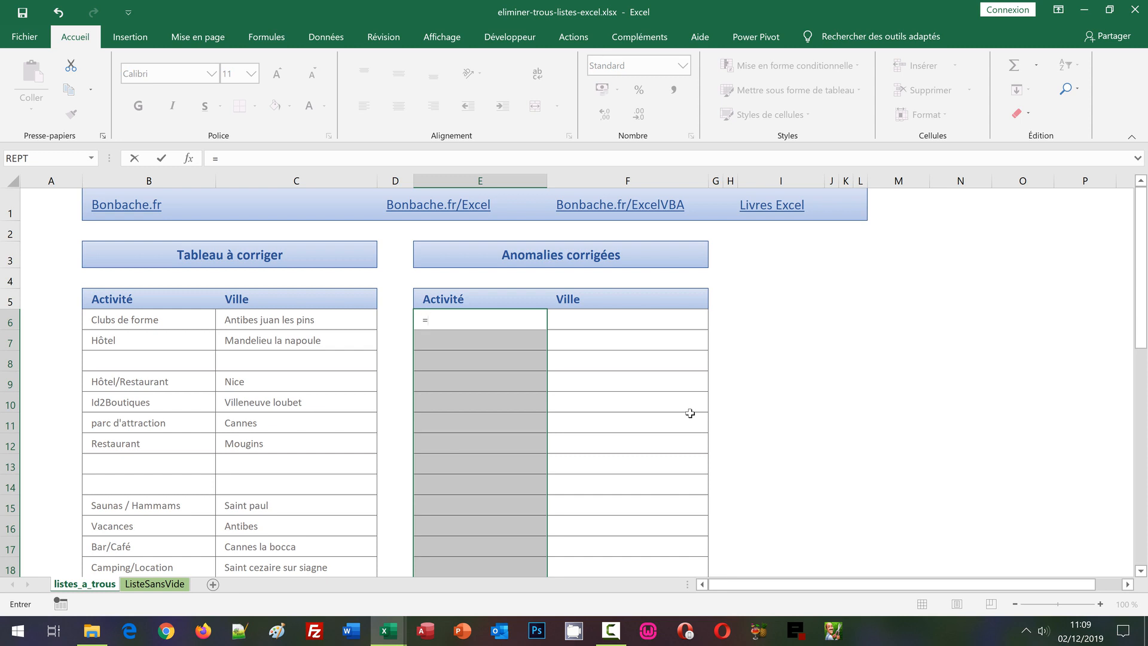
{"action": "type", "text": "Ind"}
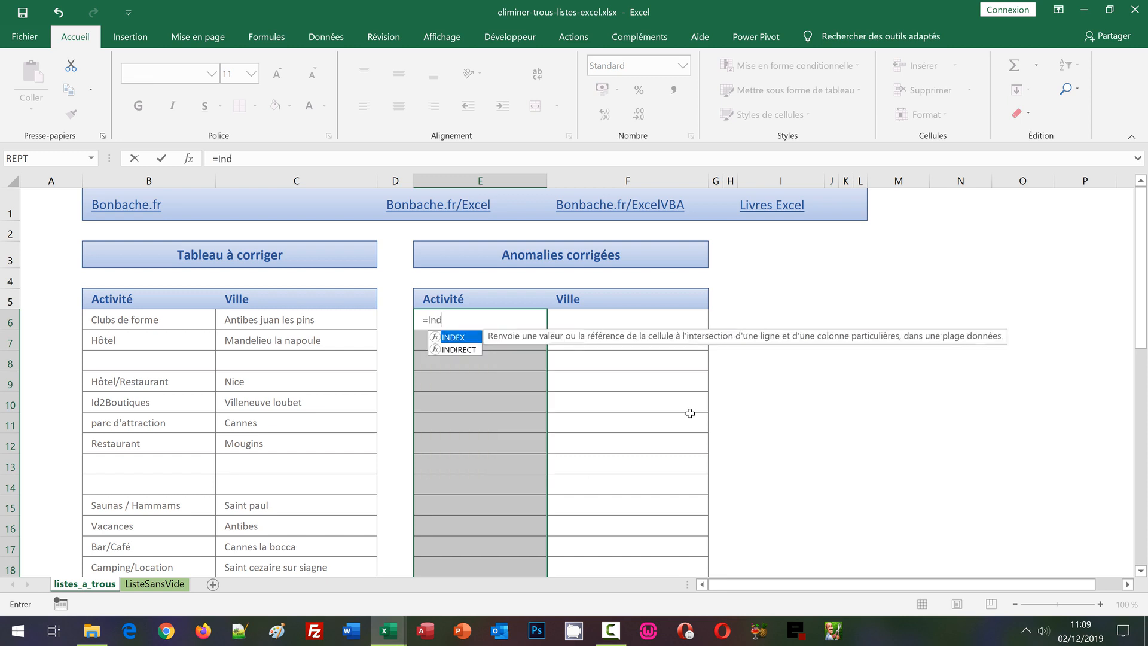
{"action": "type", "text": "ex("}
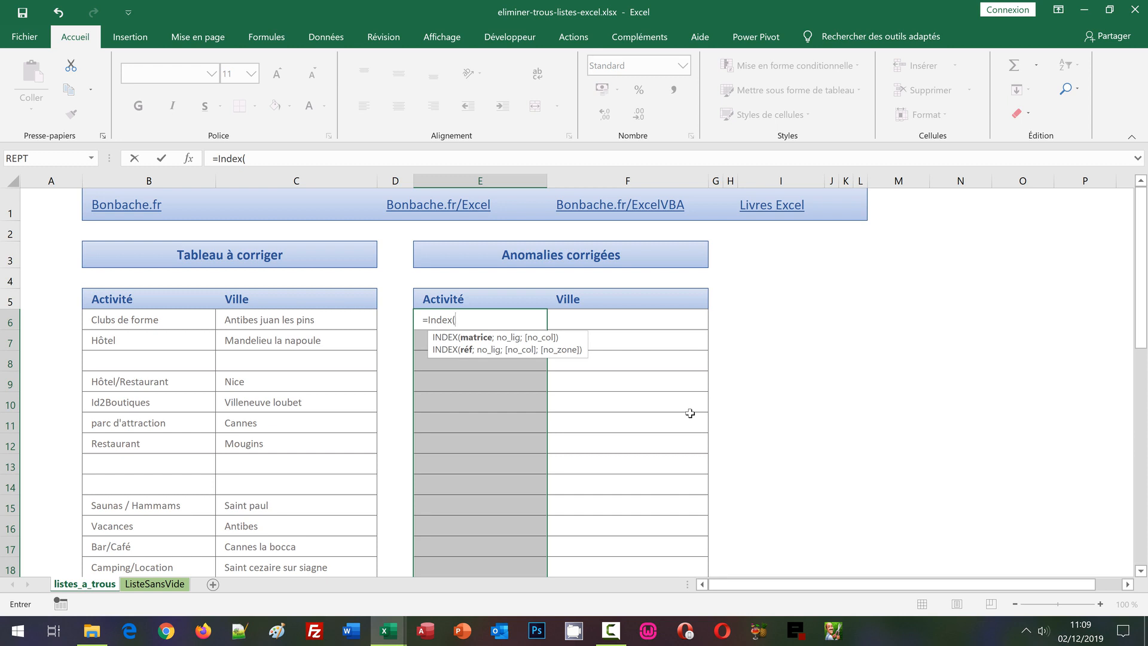
{"action": "type", "text": "Activité"}
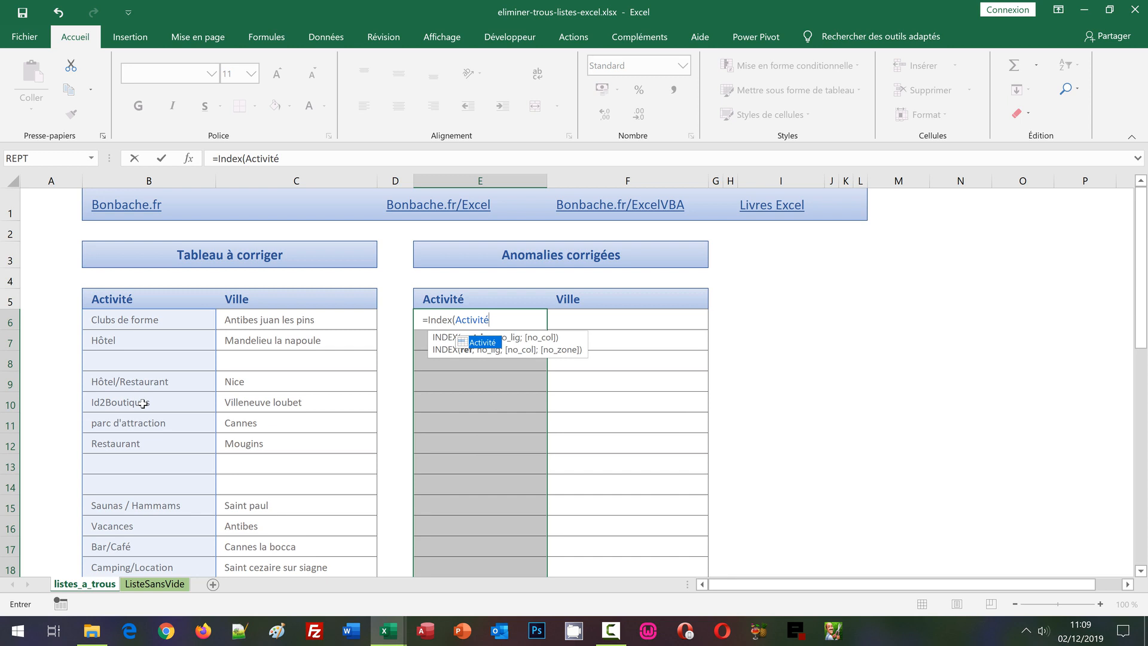
{"action": "type", "text": ";"}
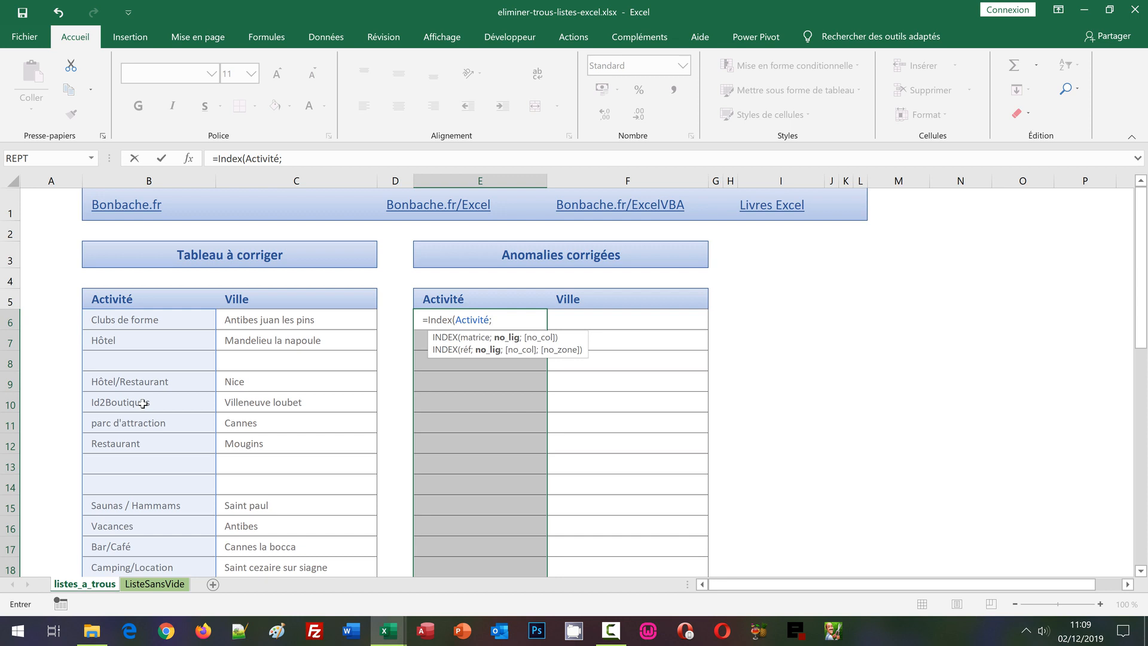
{"action": "type", "text": "Petite"}
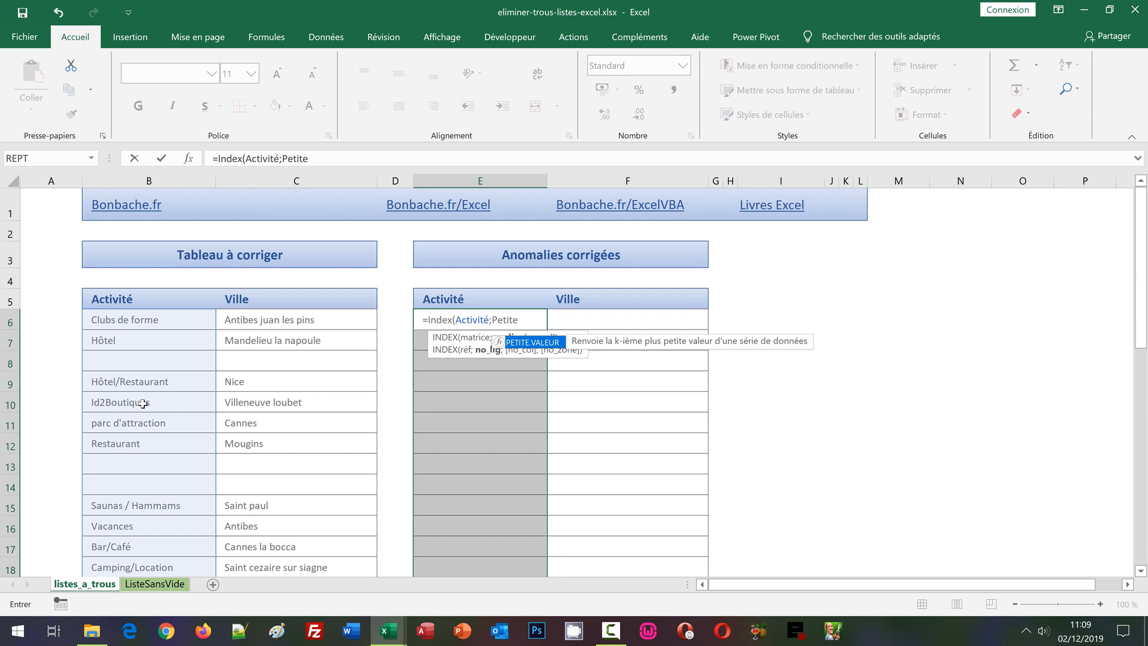
{"action": "type", "text": ".Valeur("}
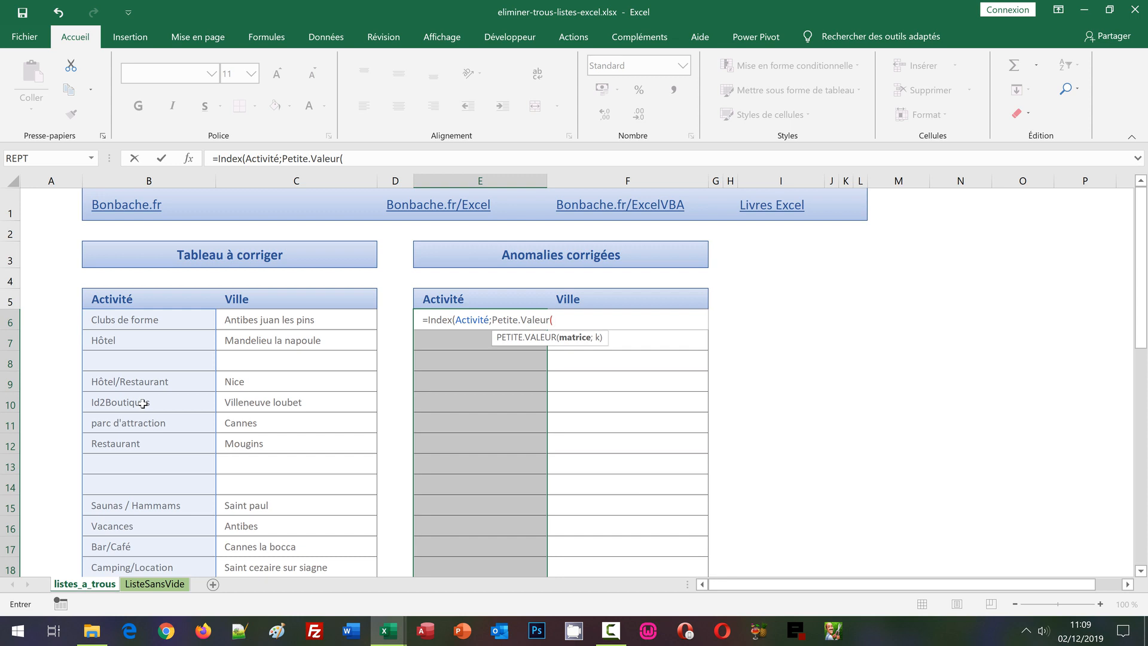
- Nest a Si function in Petite.Valeur with the test EstNa(Equiv(Activité;Activité;0)) to detect empty source cells
{"action": "type", "text": "Si("}
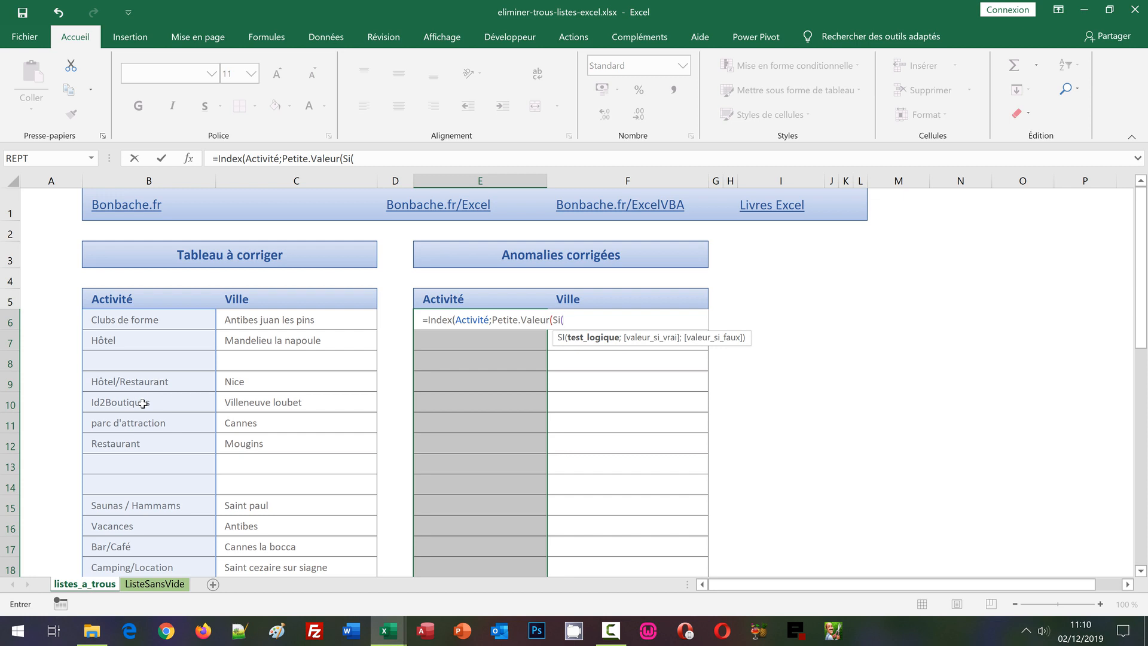
{"action": "type", "text": "EstNa"}
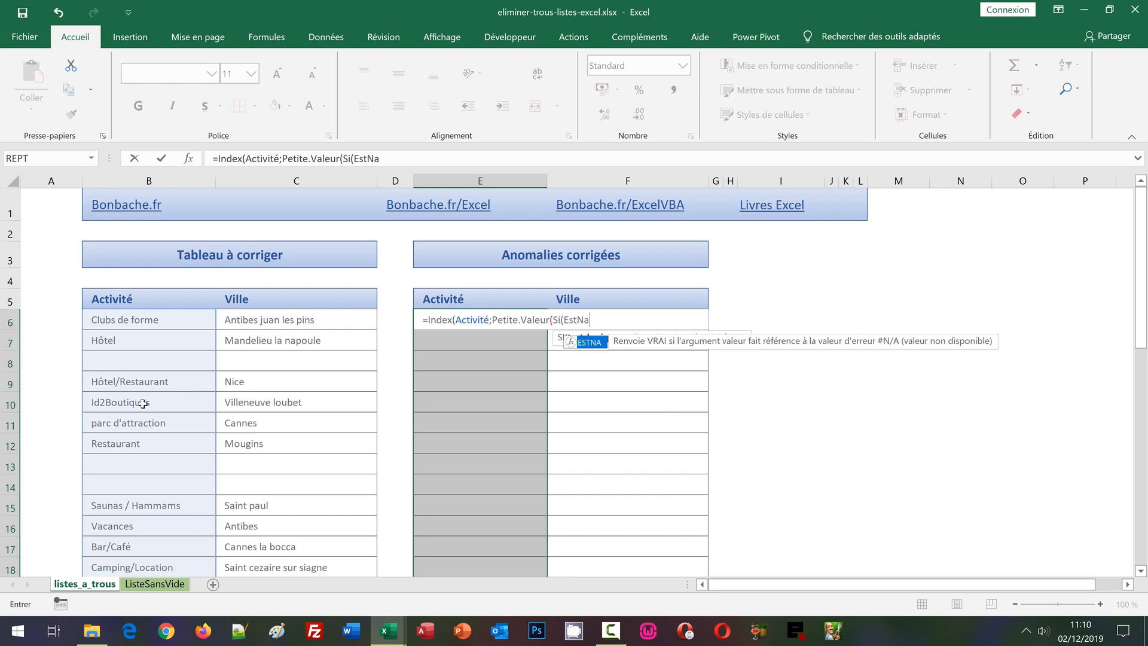
{"action": "type", "text": "("}
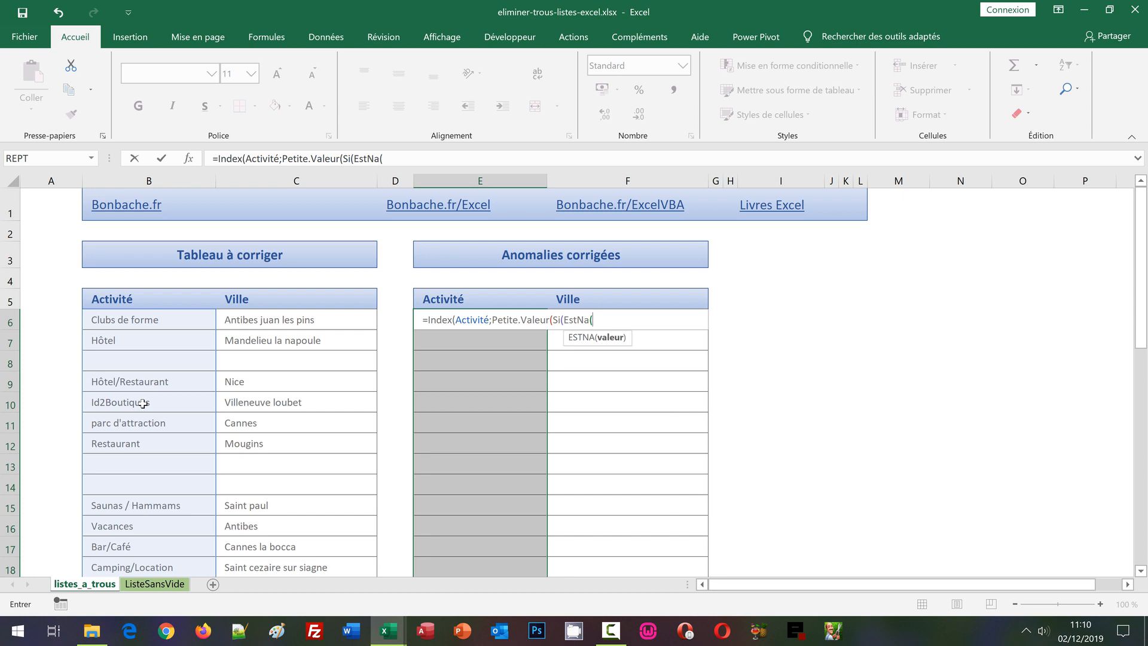
{"action": "type", "text": "Equiv"}
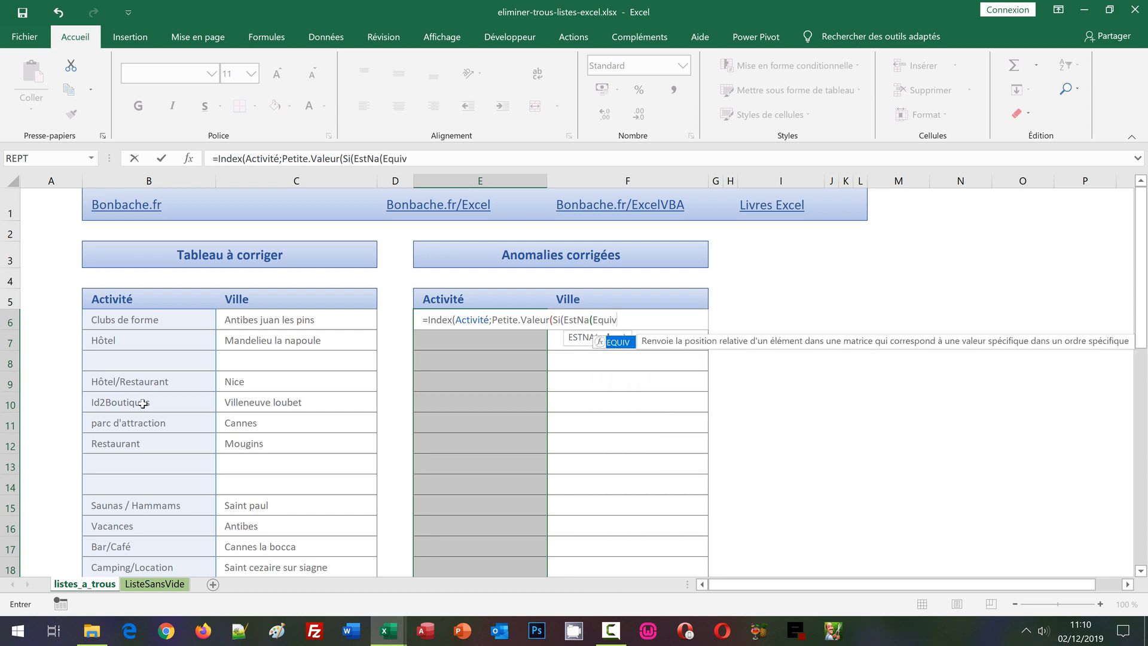
{"action": "type", "text": "("}
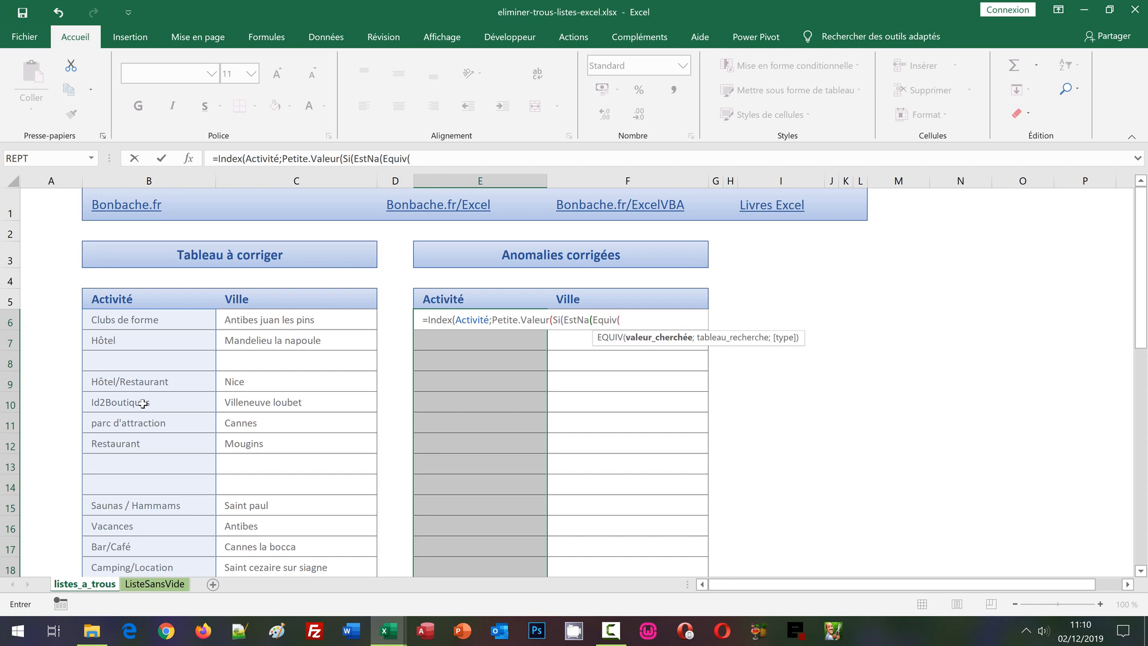
{"action": "type", "text": "Activité"}
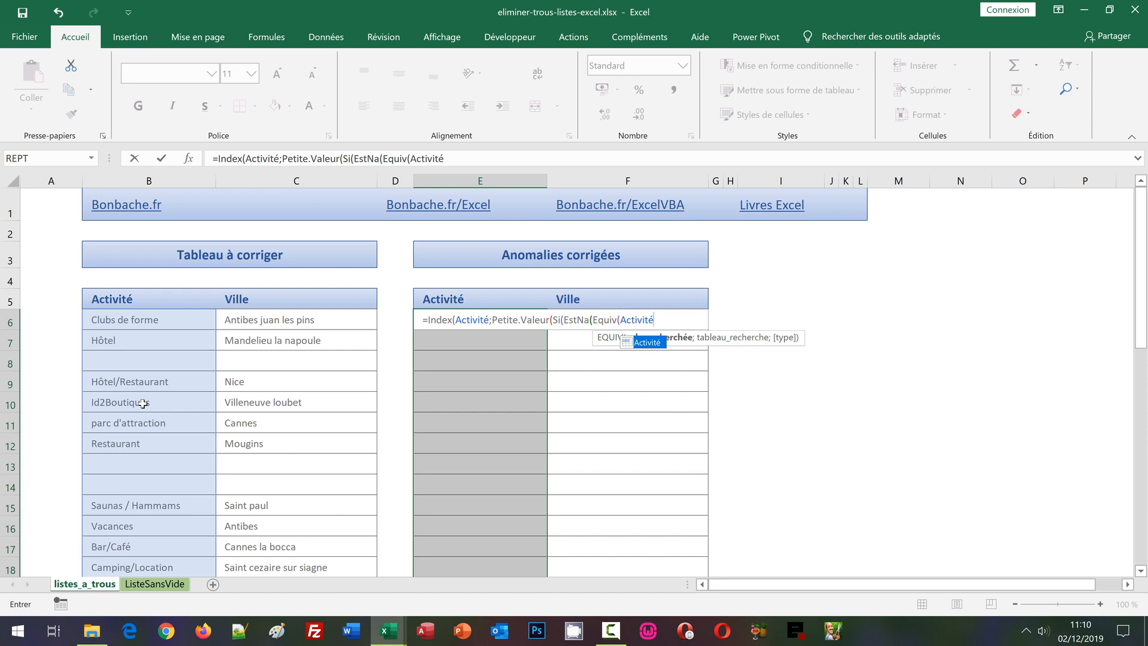
{"action": "type", "text": ";"}
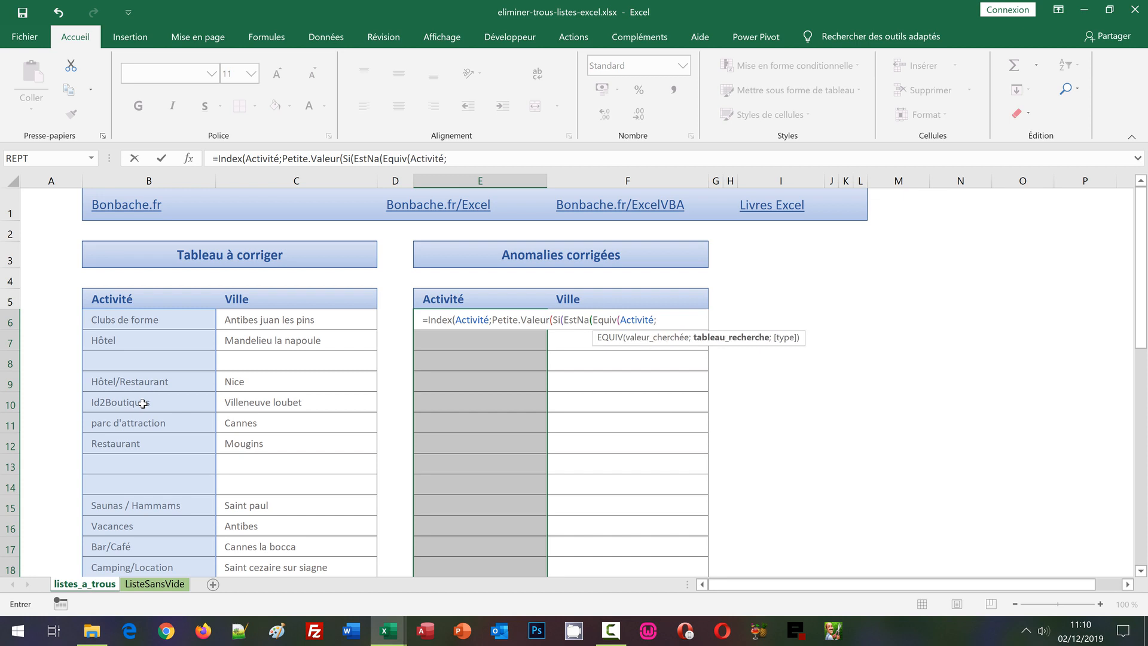
{"action": "type", "text": "Activi"}
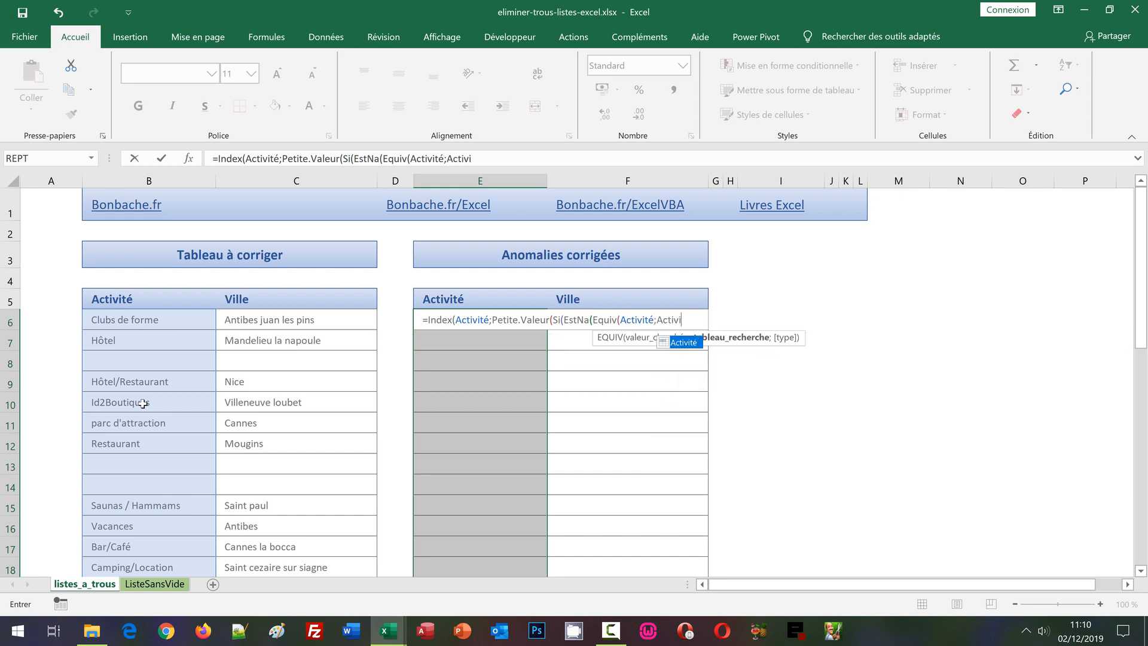
{"action": "type", "text": "té"}
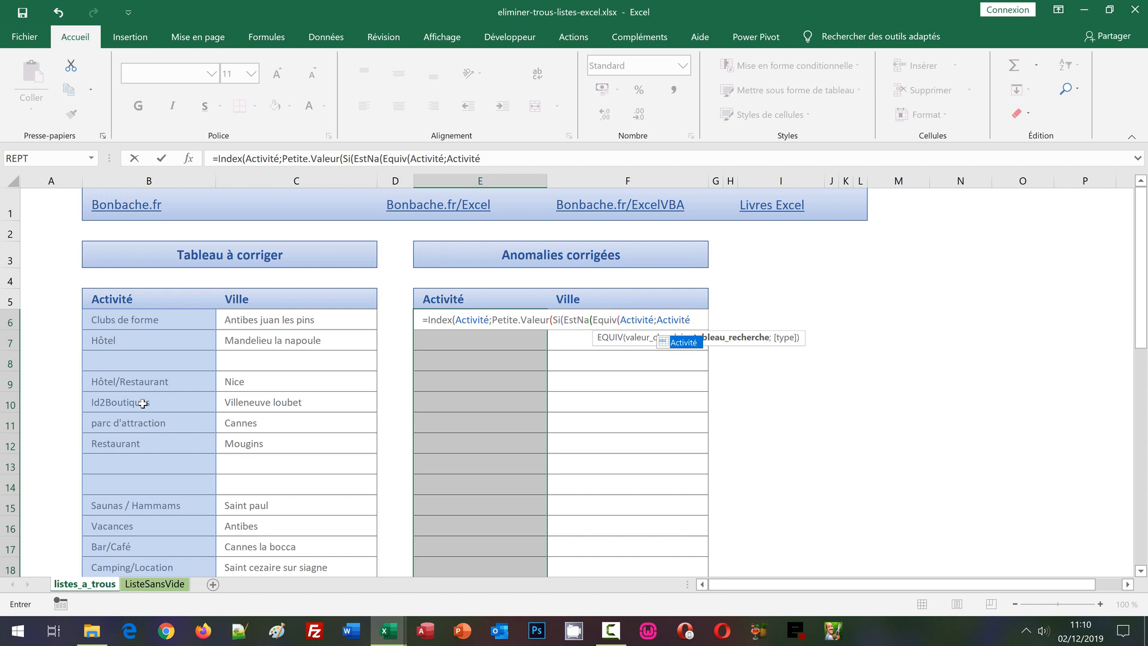
{"action": "type", "text": ";"}
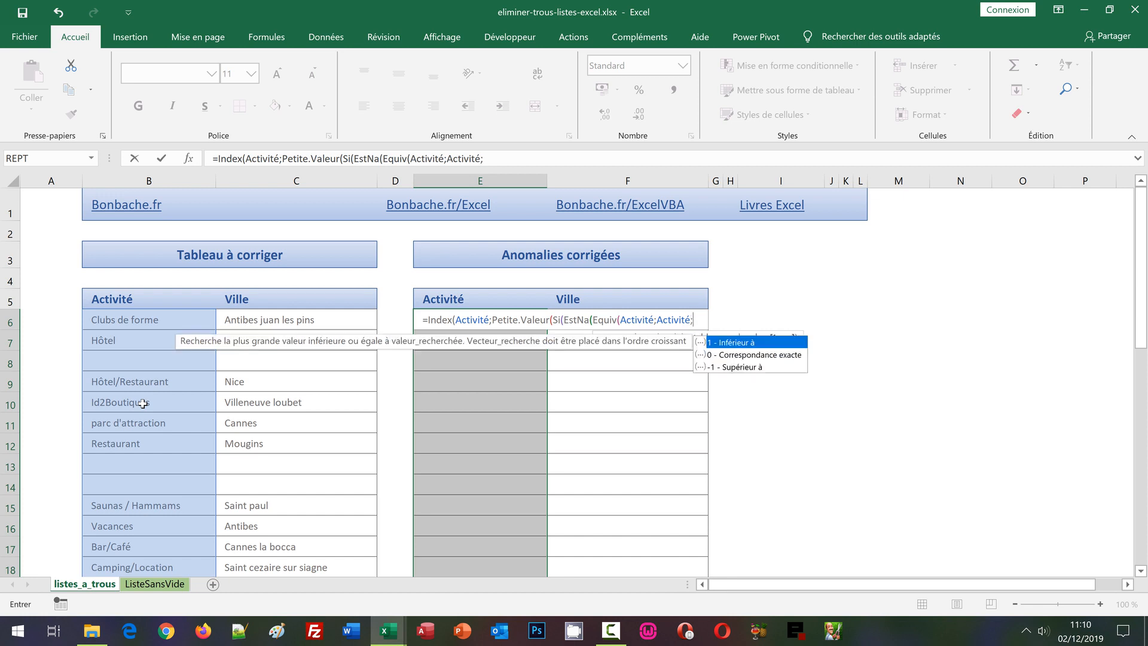
{"action": "type", "text": "0"}
{"action": "type", "text": ")"}
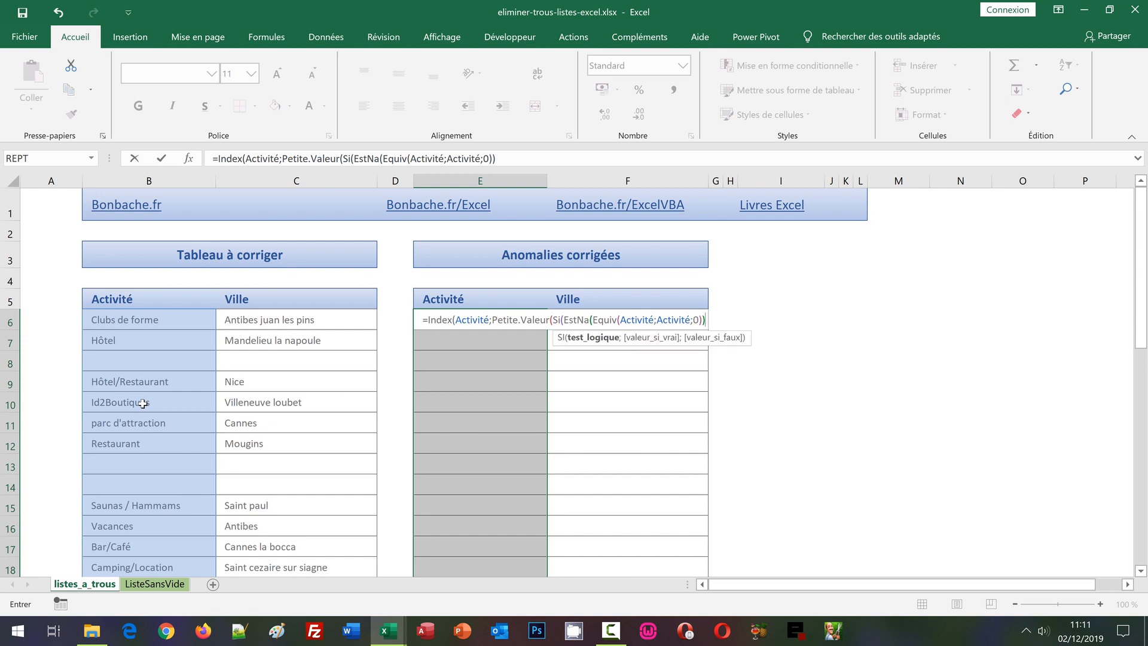
- Complete the Si function with "" as the true value and Equiv(Activité;Activité;0) as the false value
{"action": "type", "text": ";"}
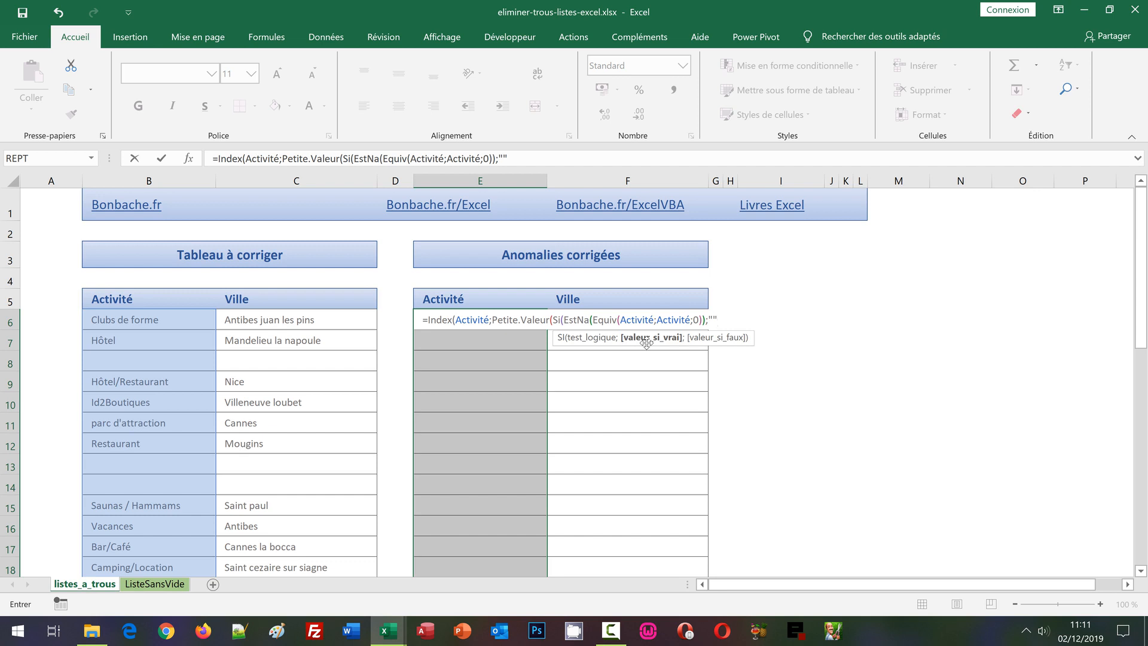
{"action": "type", "text": ";"}
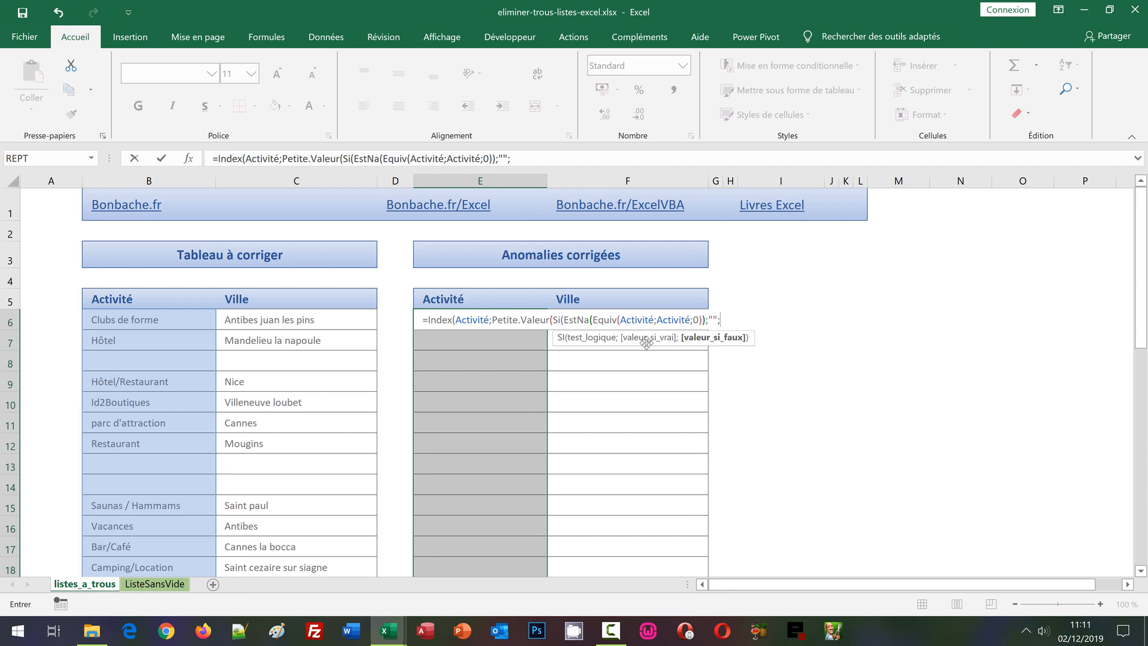
{"action": "type", "text": "Equiv"}
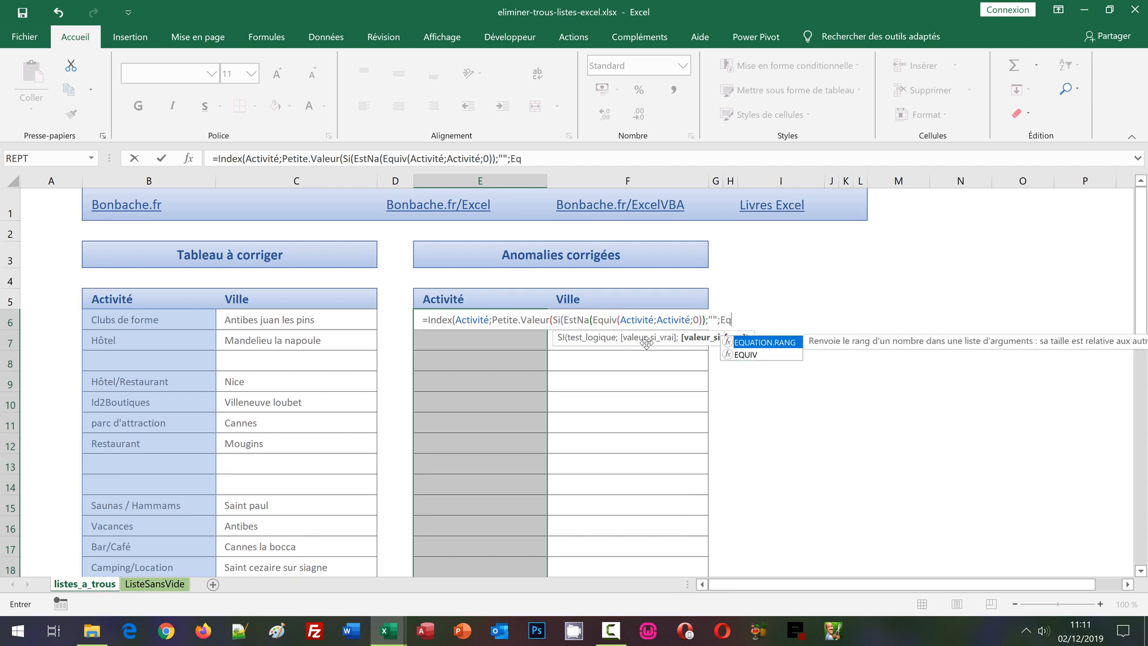
{"action": "type", "text": "(Act"}
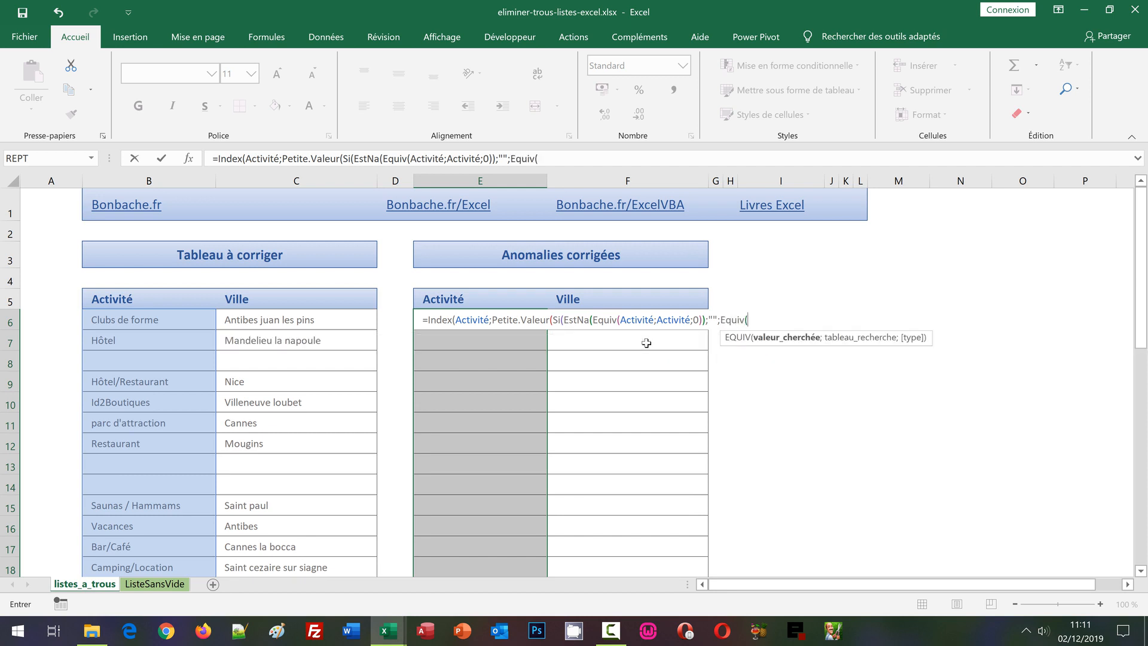
{"action": "type", "text": "ivité;"}
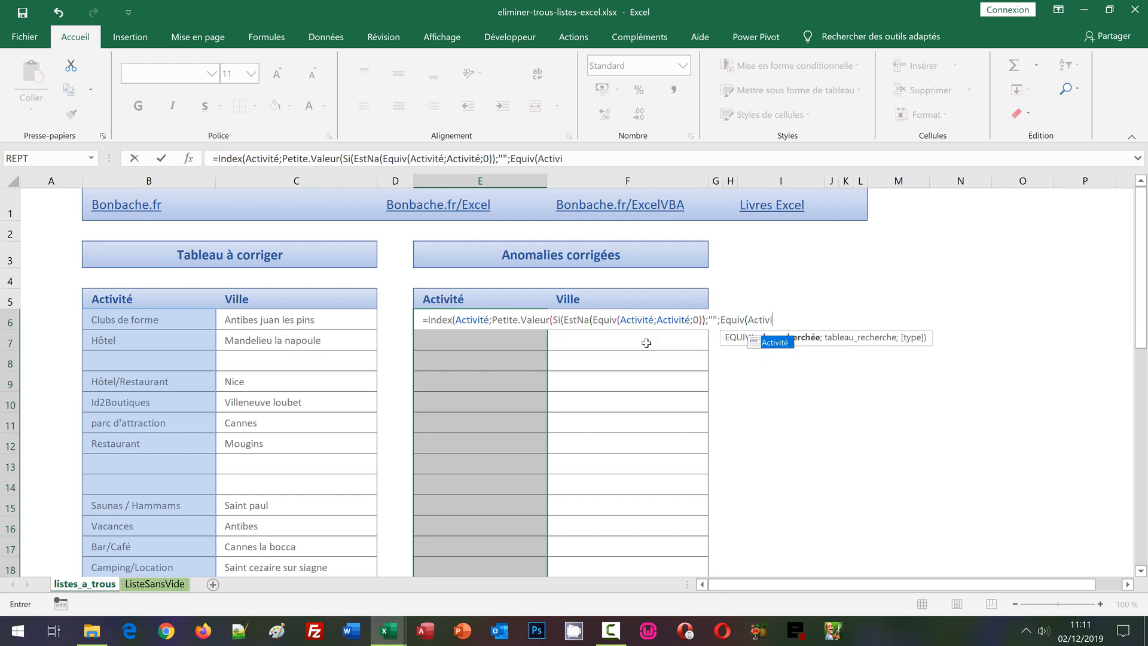
{"action": "type", "text": "Activité"}
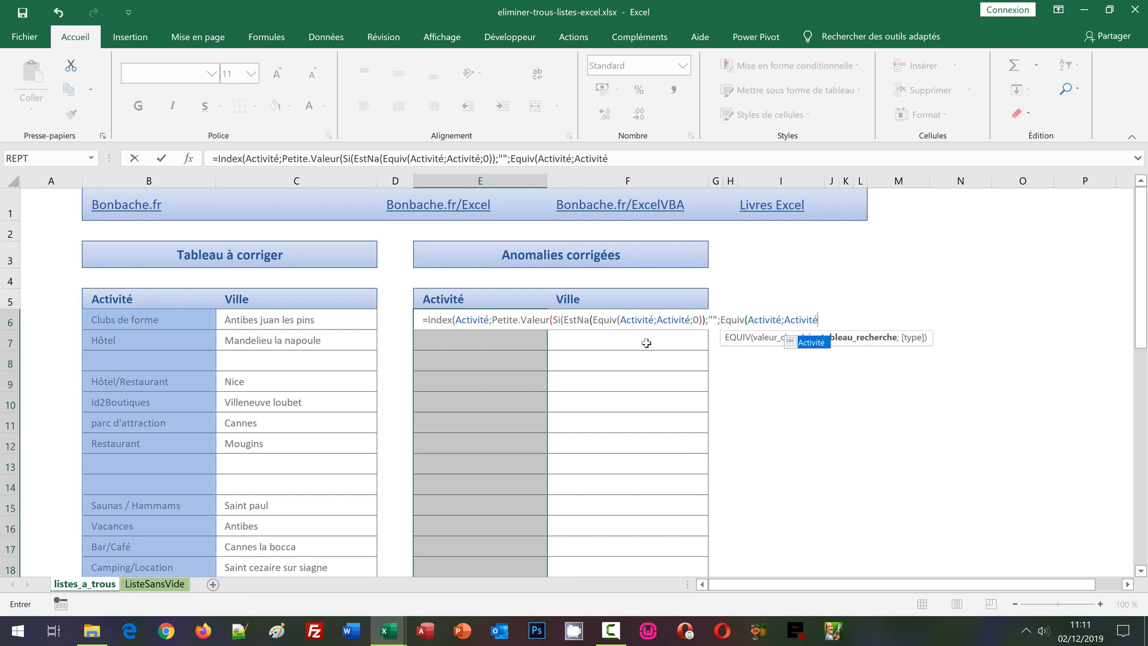
{"action": "type", "text": ";"}
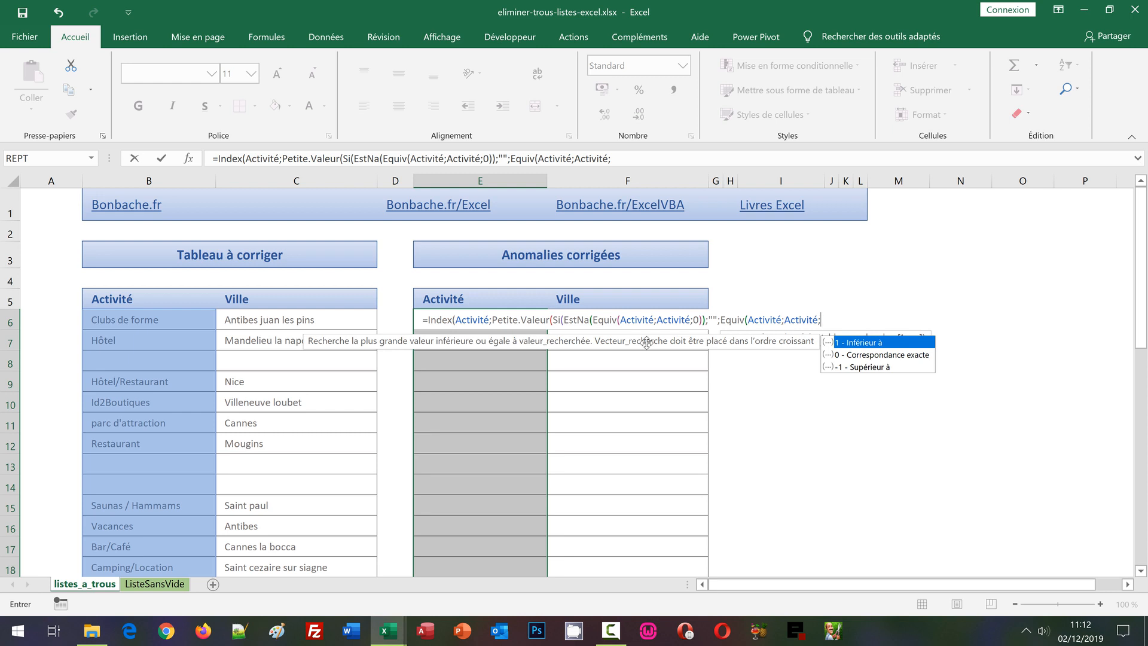
{"action": "type", "text": "0)"}
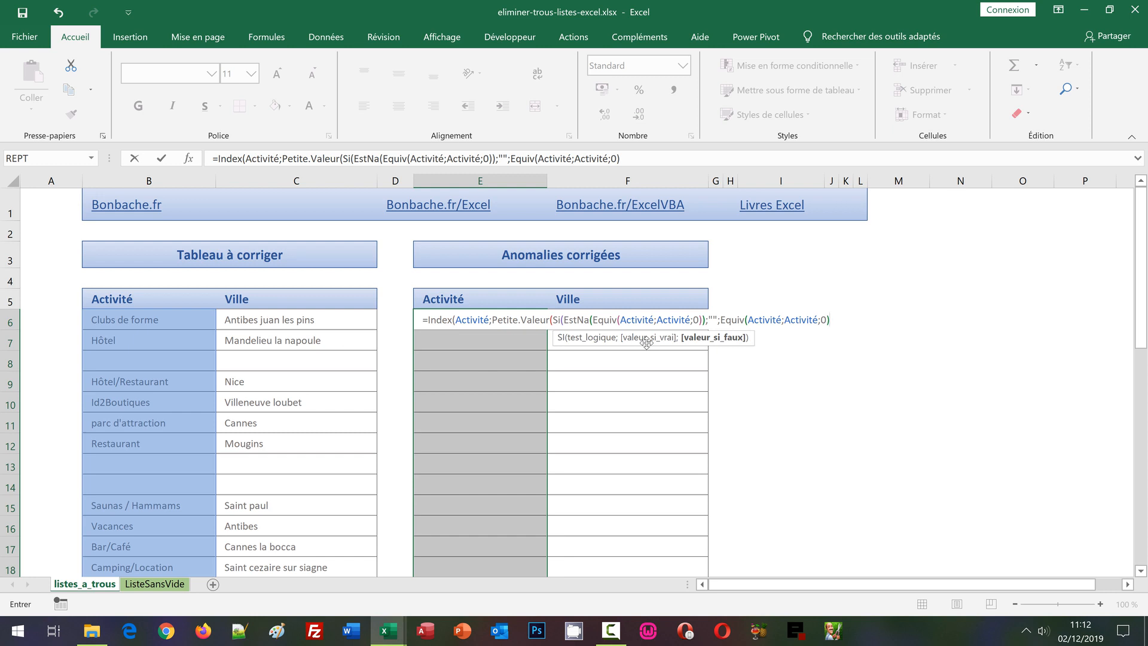
{"action": "type", "text": ")"}
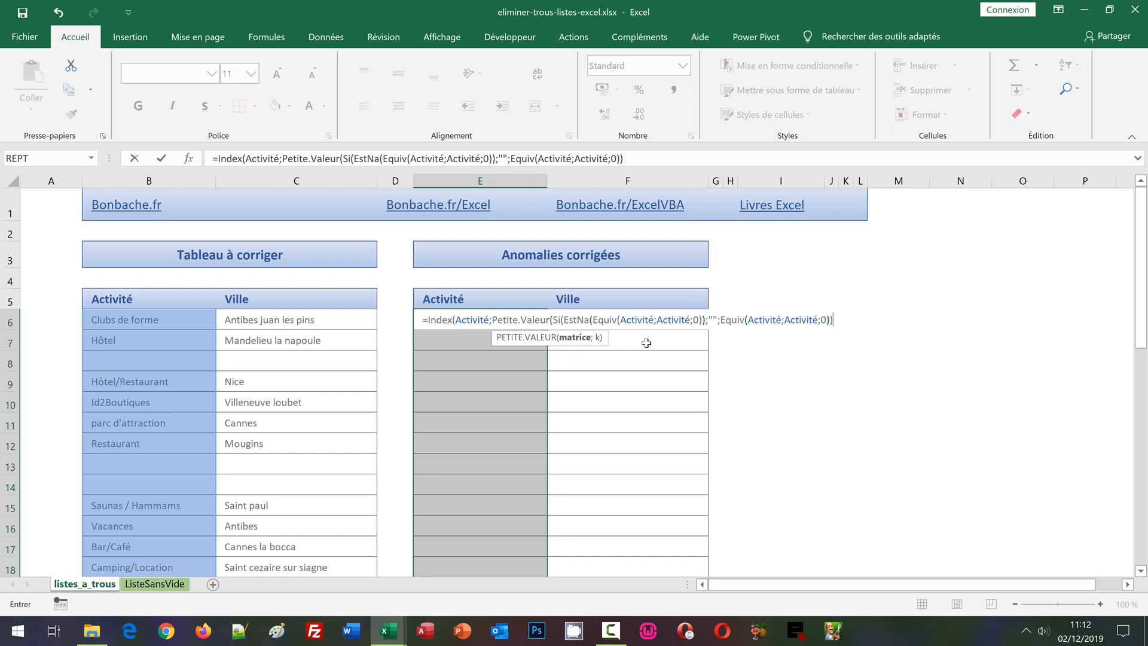
- Add Ligne(Indirect("1:" & Lignes(Activité))) as the rank argument k of the Petite.Valeur function
{"action": "type", "text": ";"}
{"action": "type", "text": "Ligne"}
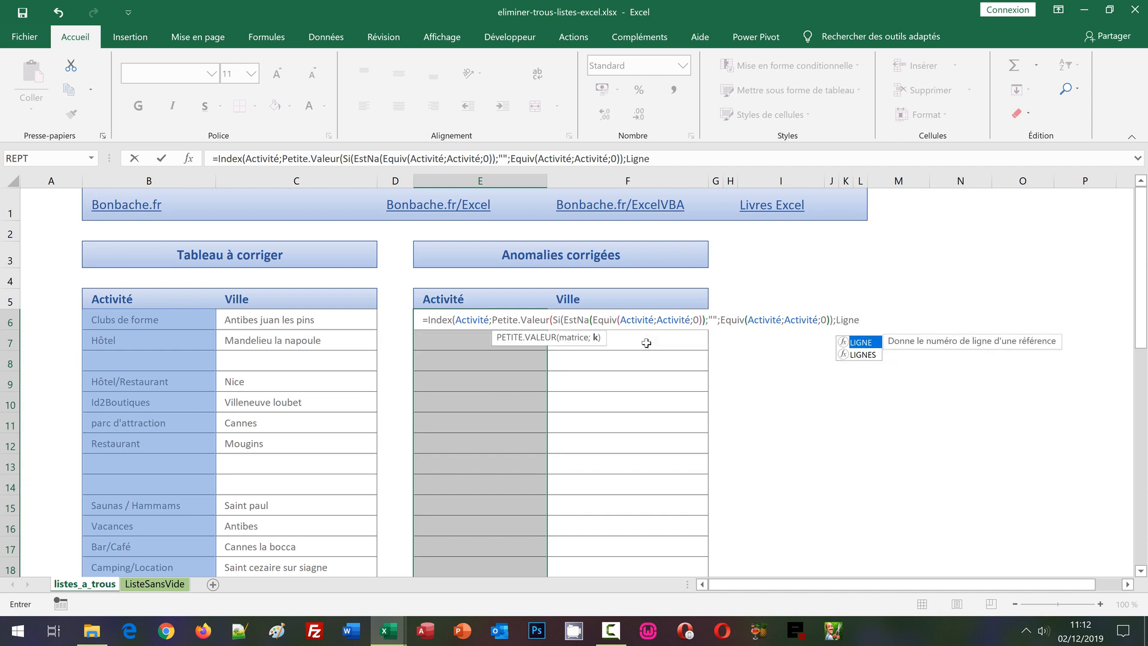
{"action": "type", "text": "("}
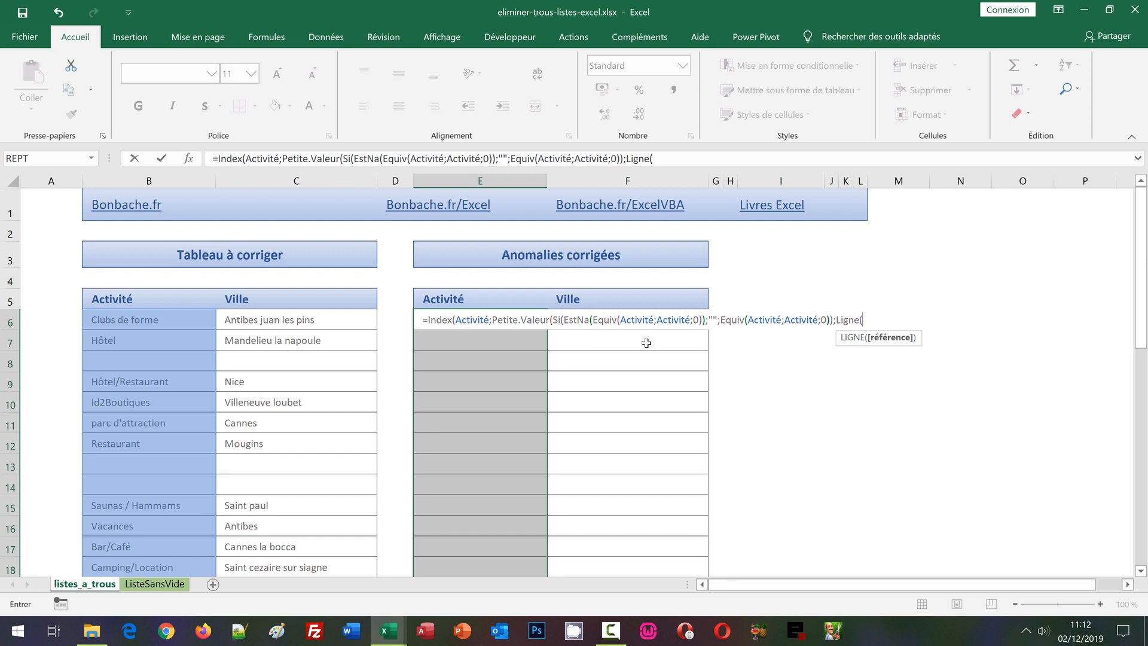
{"action": "type", "text": "Indirec"}
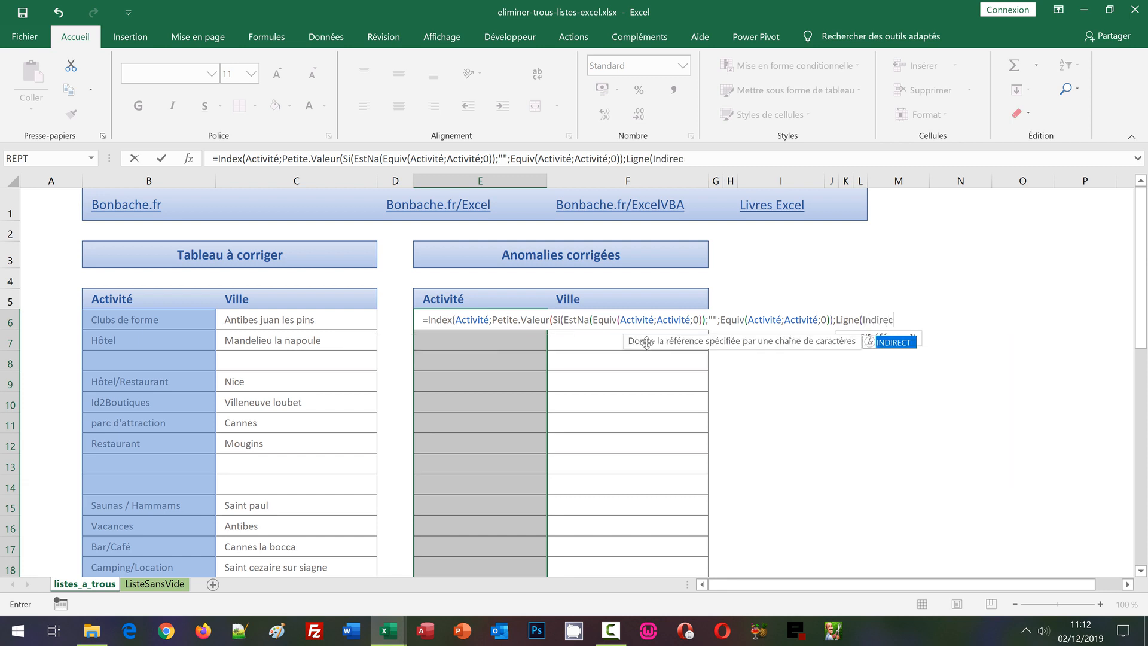
{"action": "type", "text": "t(\"1:"}
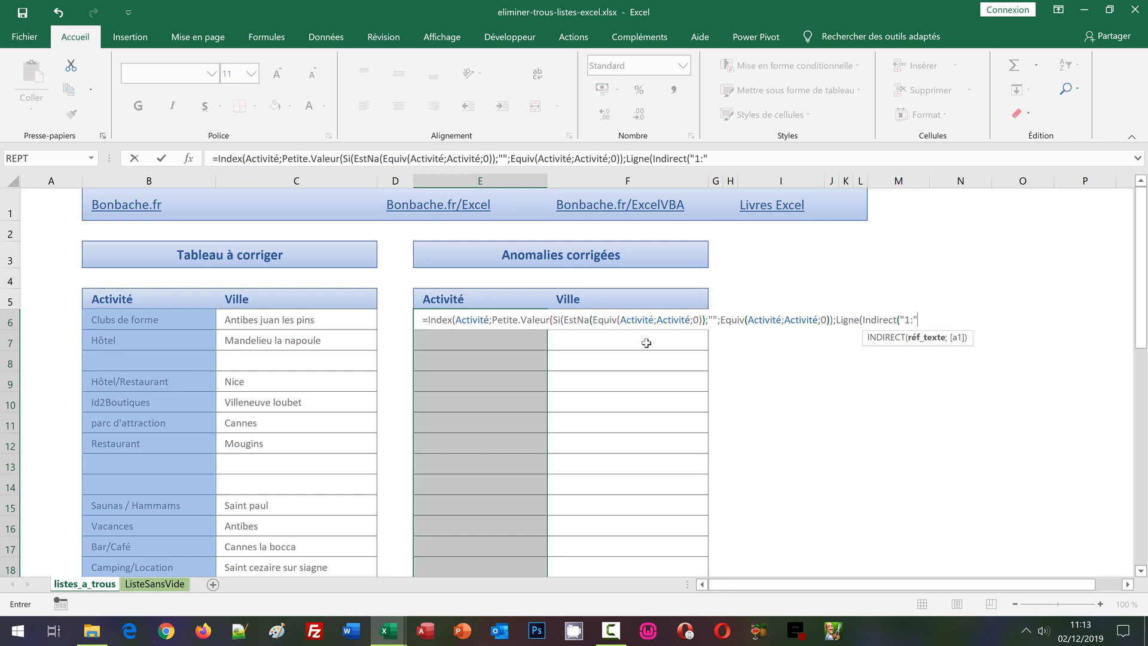
{"action": "type", "text": "&"}
{"action": "type", "text": "Lignes"}
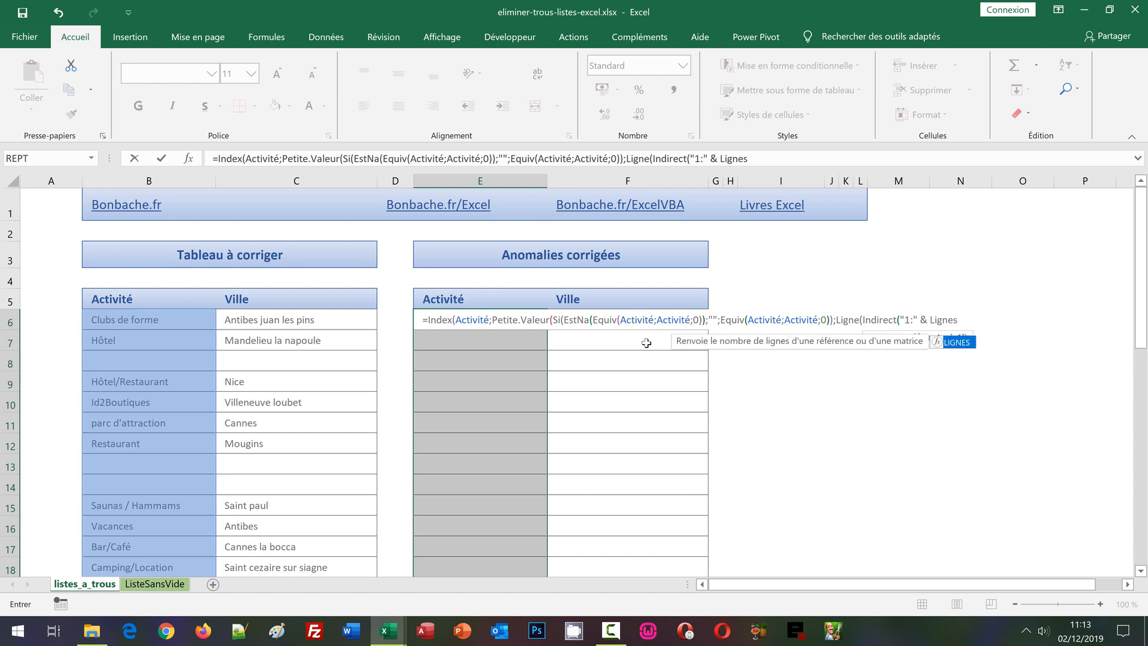
{"action": "type", "text": "("}
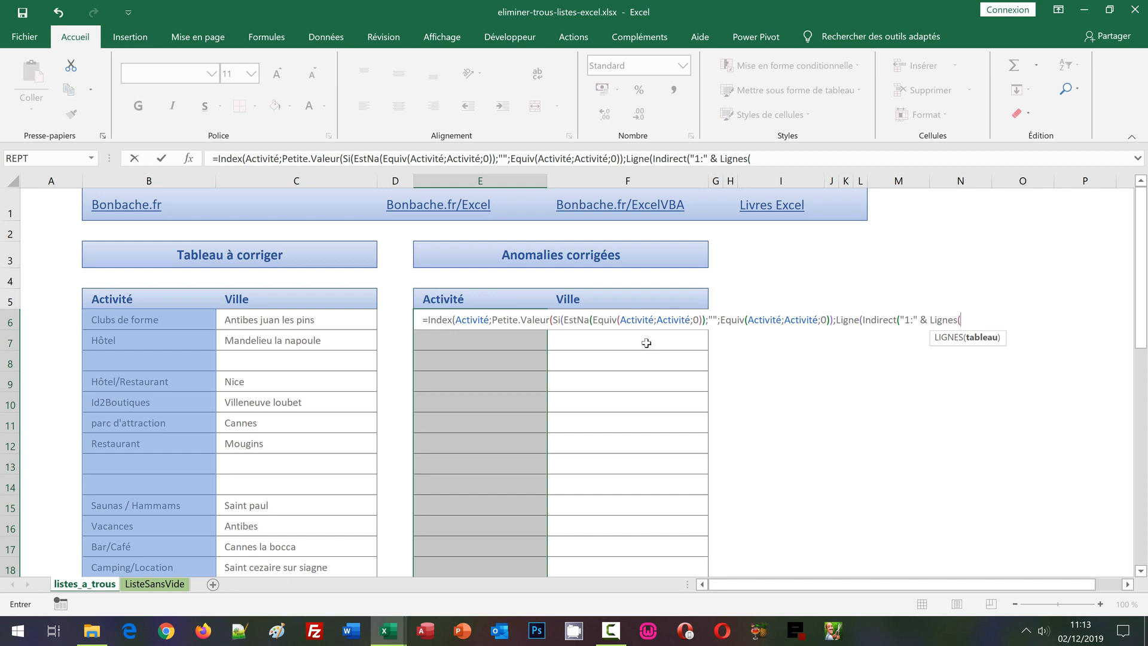
{"action": "type", "text": "Activité"}
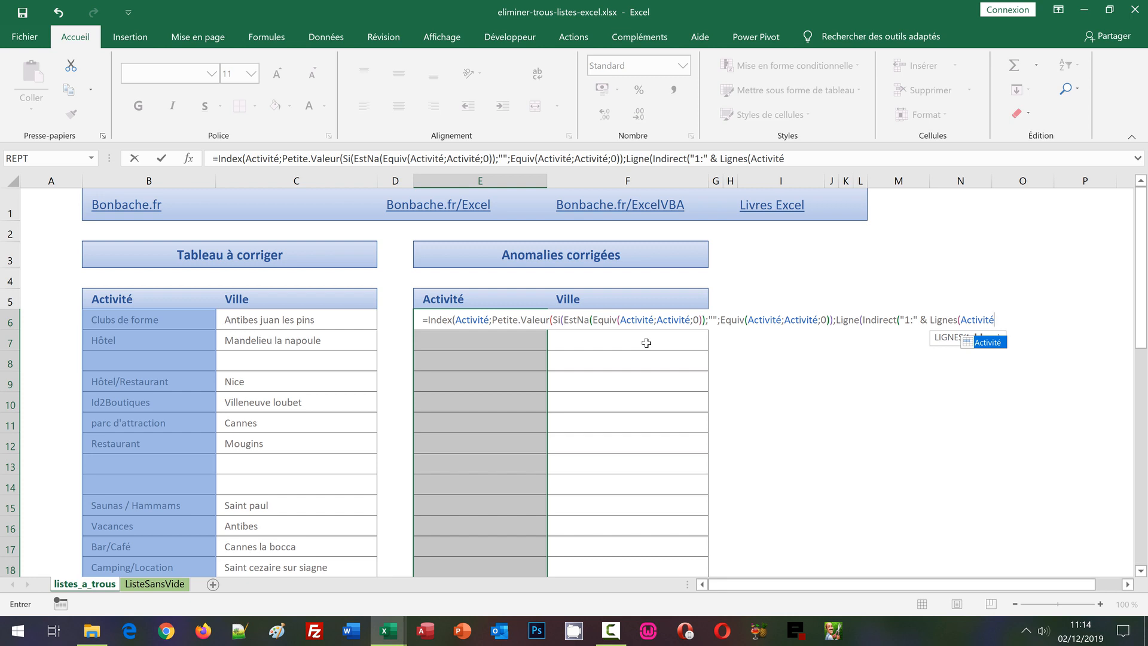
{"action": "type", "text": ")"}
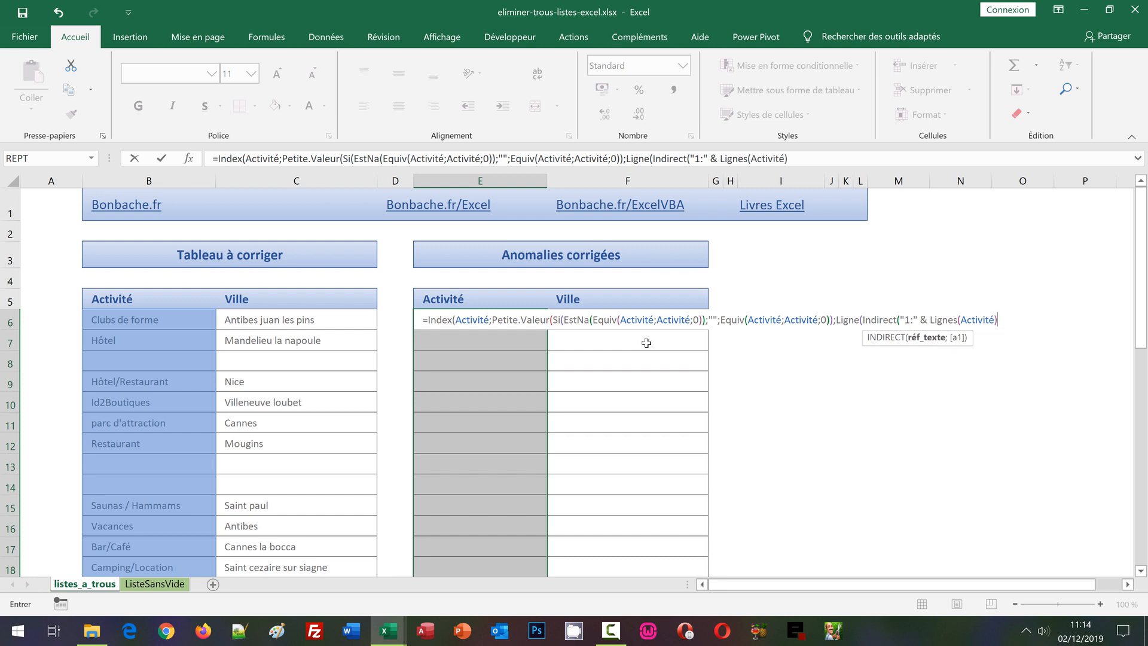
{"action": "type", "text": ")"}
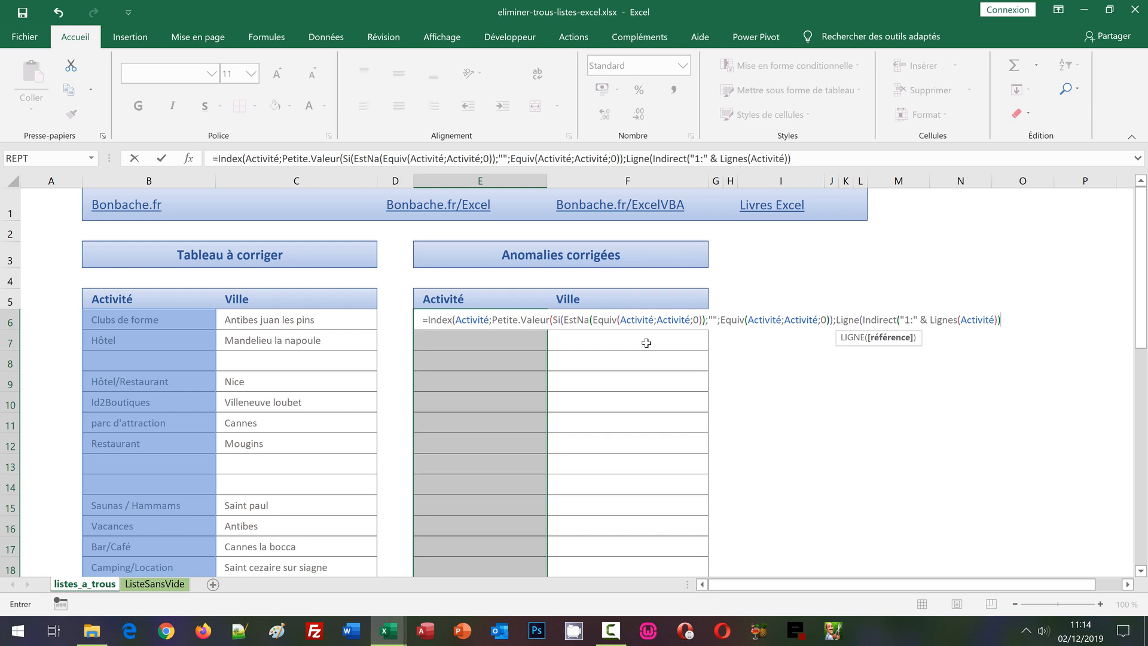
{"action": "type", "text": ")"}
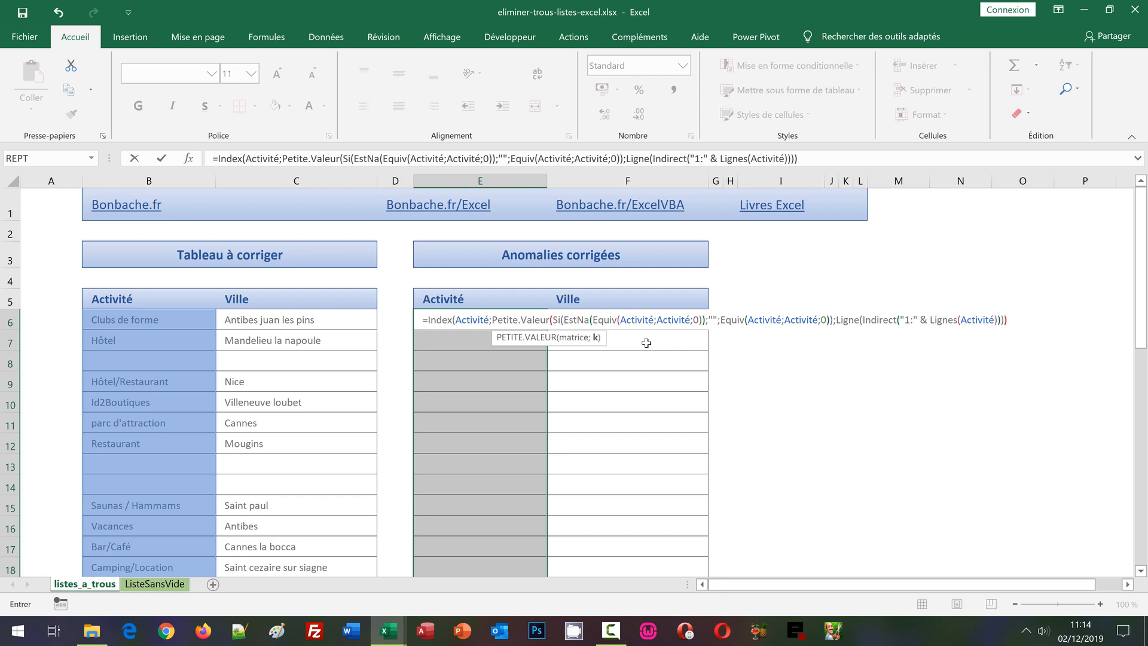
- Close the Petite.Valeur and Index functions and enter the formula as an array formula in E6:E42
{"action": "type", "text": ")"}
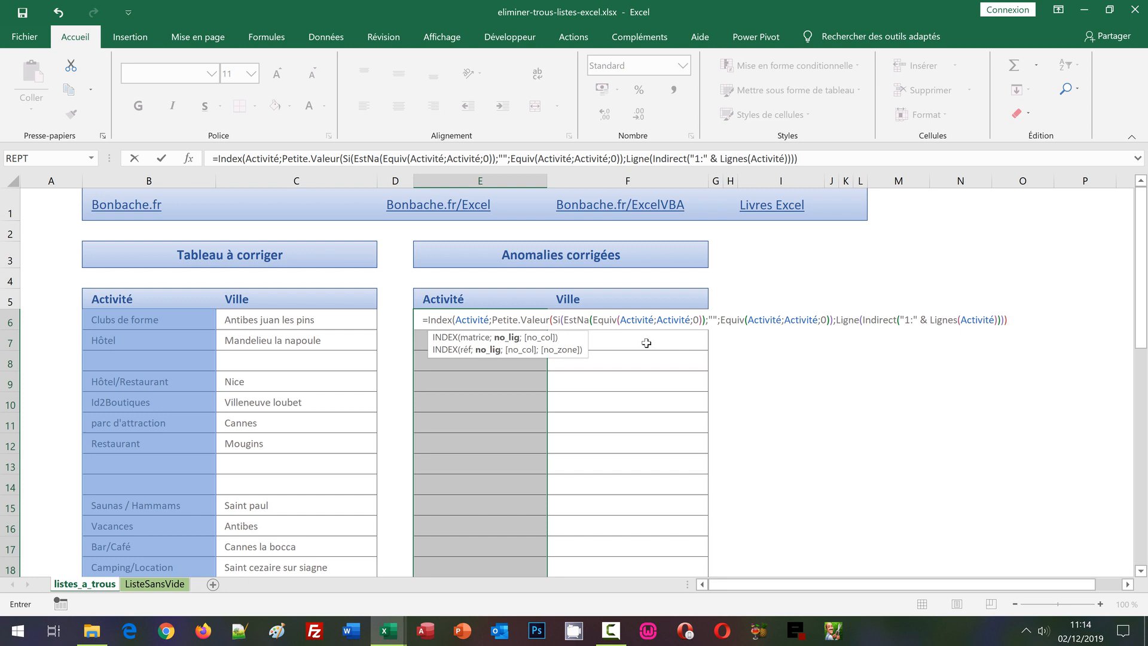
{"action": "type", "text": ")"}
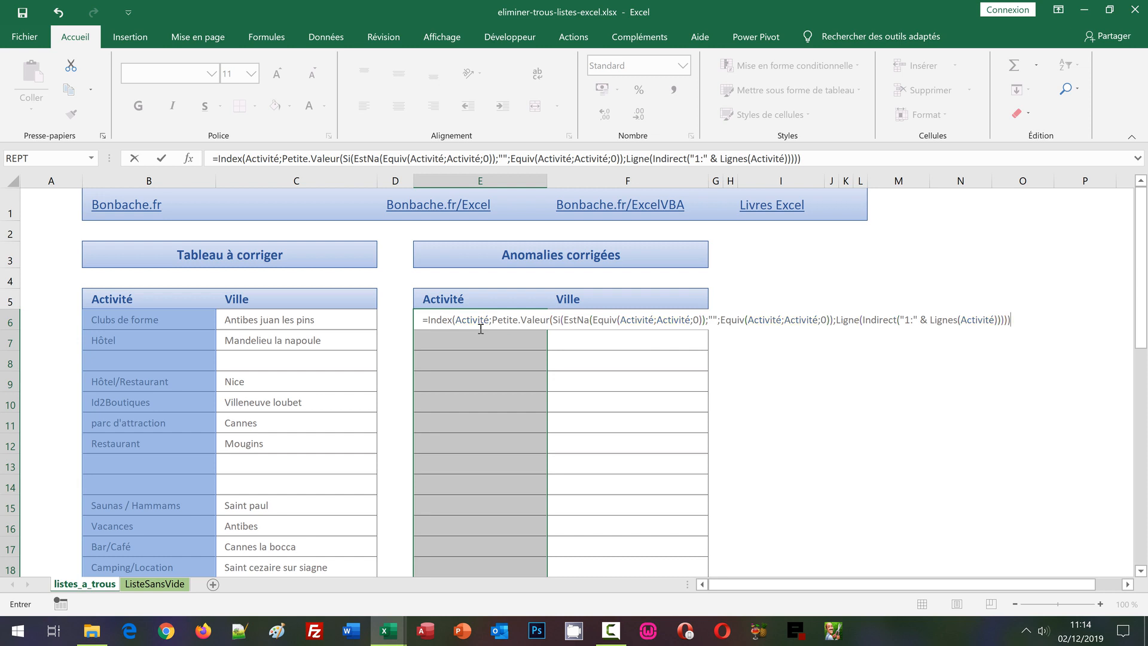
{"action": "key", "text": "ctrl+shift+Return"}
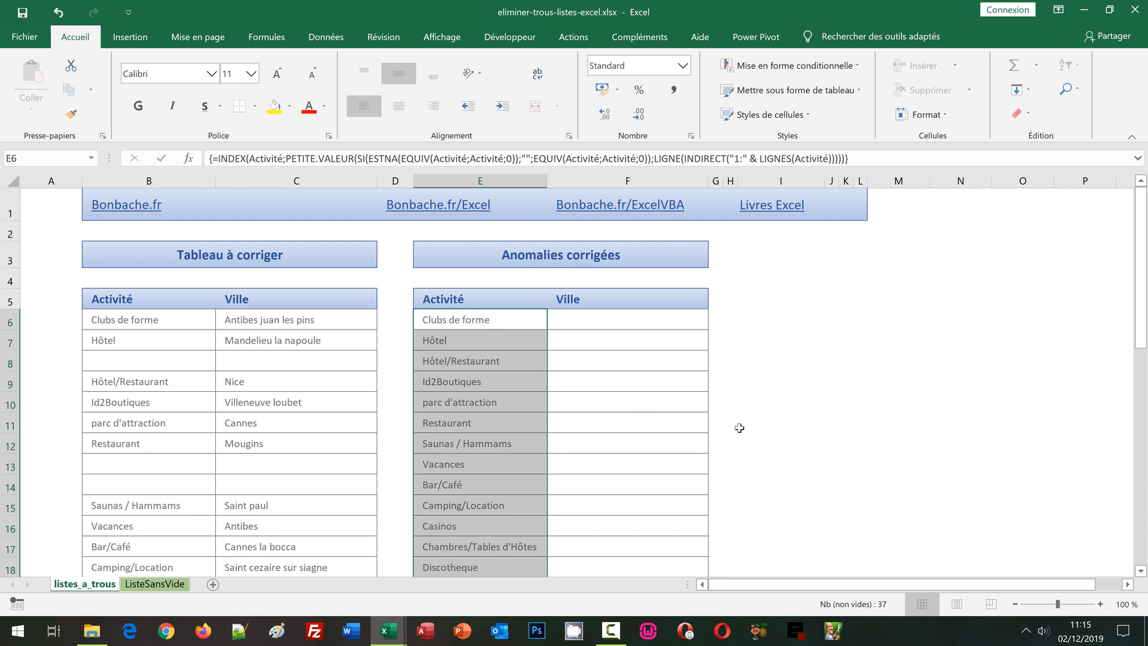
- Wrap the Activité extraction formula in SiErreur with "" as the error value and re-enter it as an array formula
{"action": "scroll", "coordinate": [745, 426], "scroll_direction": "down", "scroll_amount": 1}
{"action": "scroll", "coordinate": [746, 426], "scroll_direction": "down", "scroll_amount": 3}
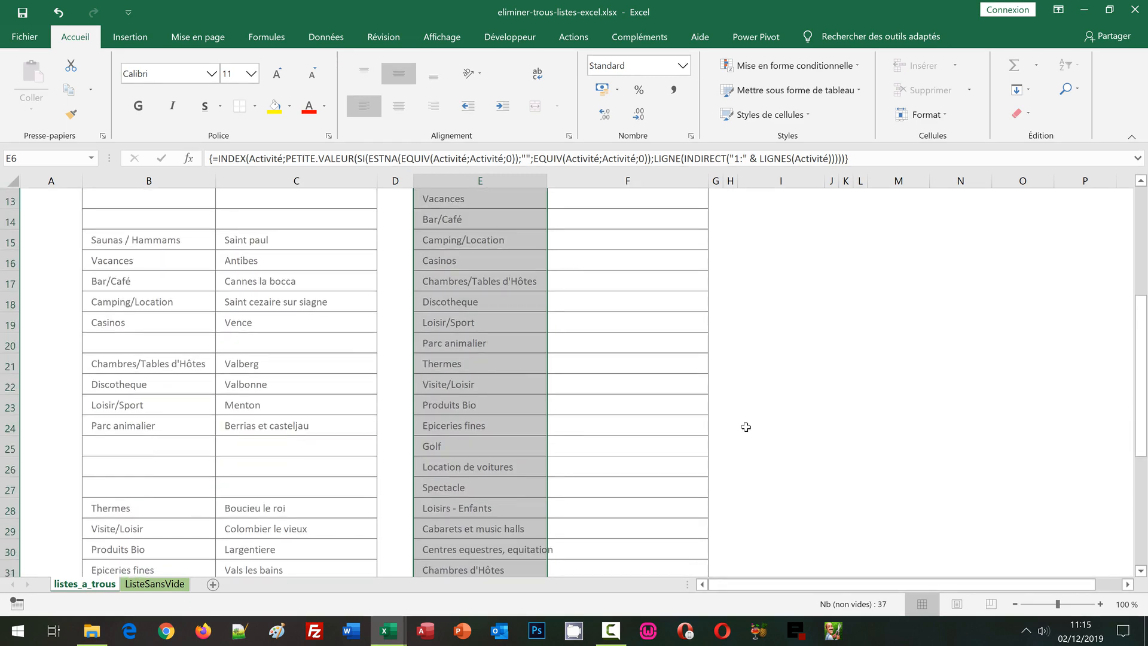
{"action": "scroll", "coordinate": [745, 426], "scroll_direction": "down", "scroll_amount": 4}
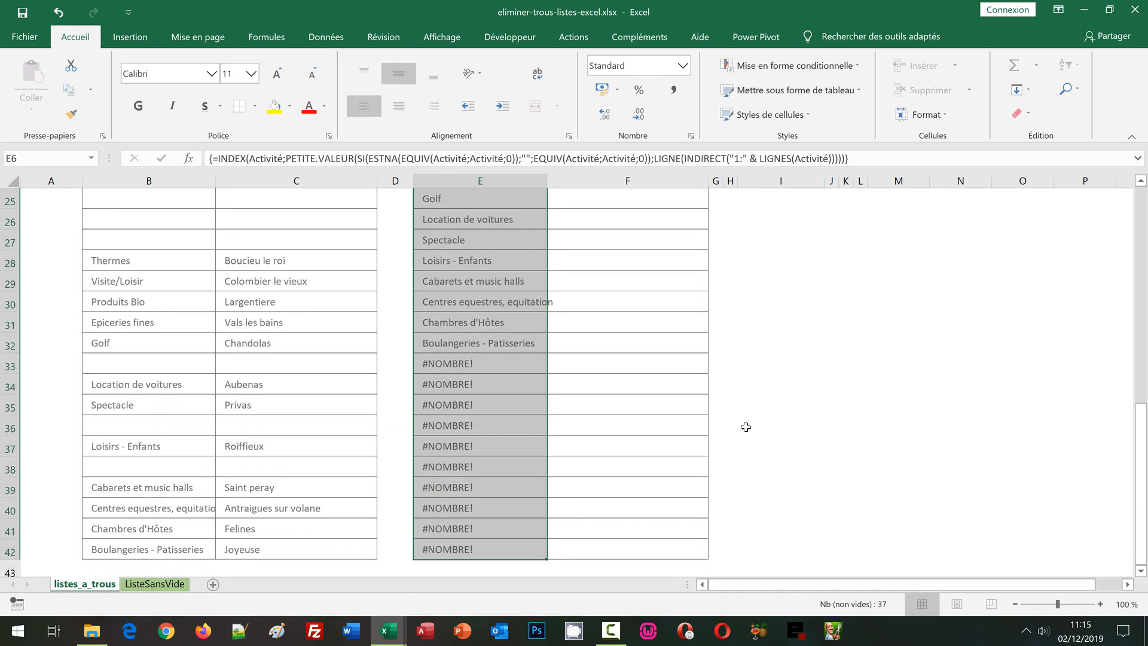
{"action": "scroll", "coordinate": [746, 427], "scroll_direction": "down", "scroll_amount": 1}
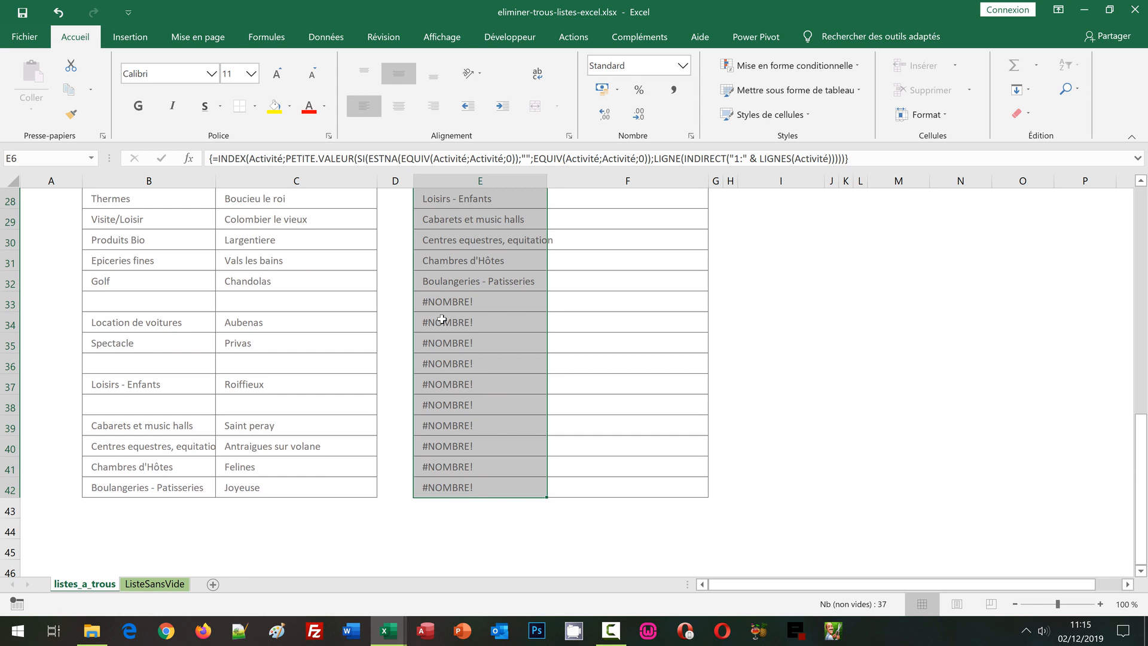
{"action": "scroll", "coordinate": [442, 319], "scroll_direction": "up", "scroll_amount": 5}
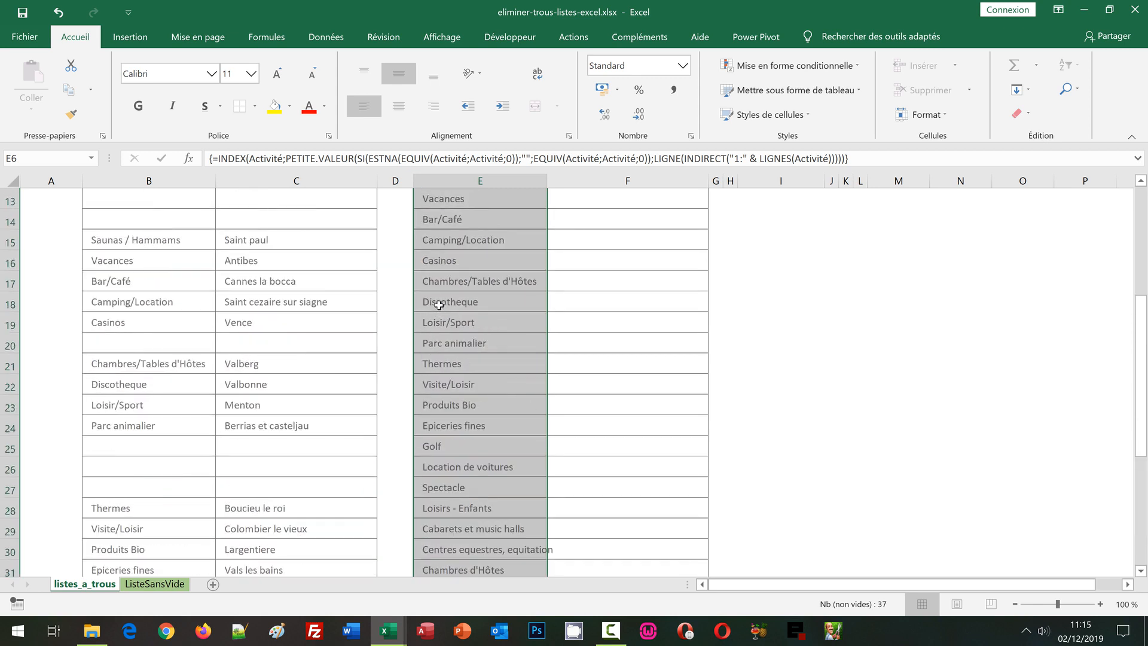
{"action": "scroll", "coordinate": [440, 306], "scroll_direction": "up", "scroll_amount": 4}
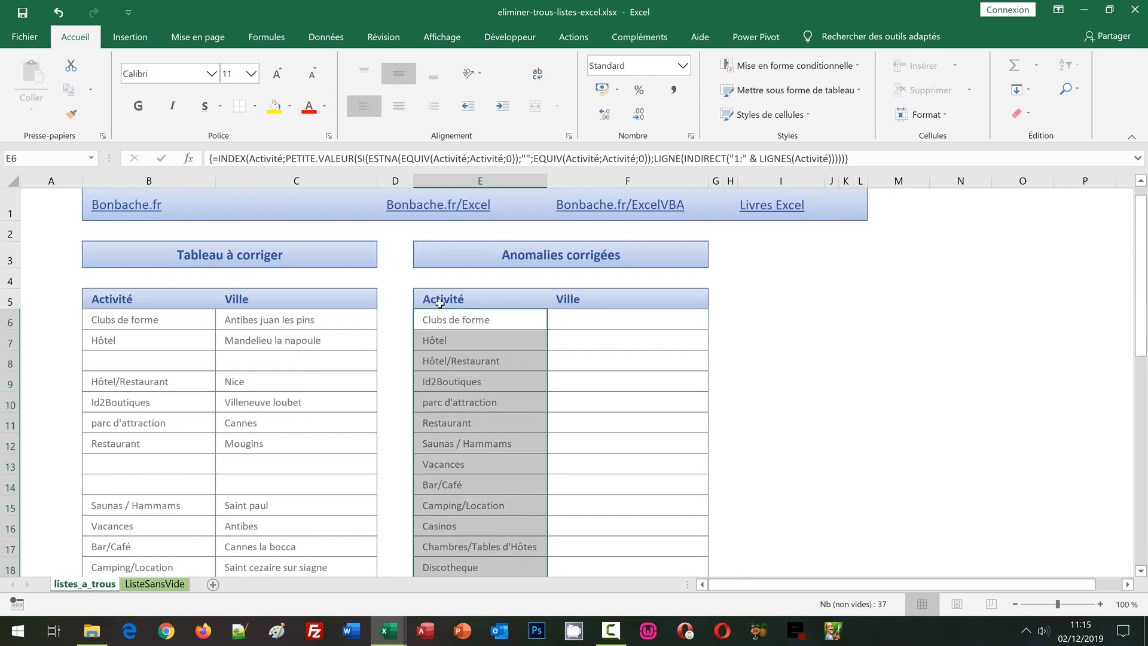
{"action": "left_click", "coordinate": [221, 157]}
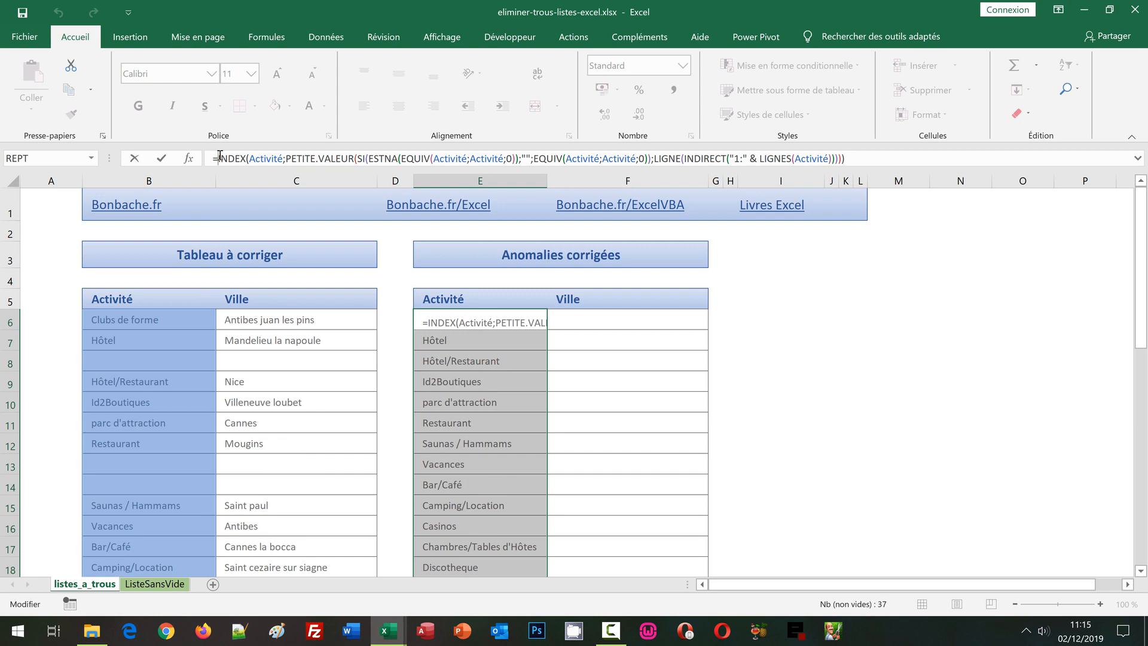
{"action": "type", "text": "SiErre"}
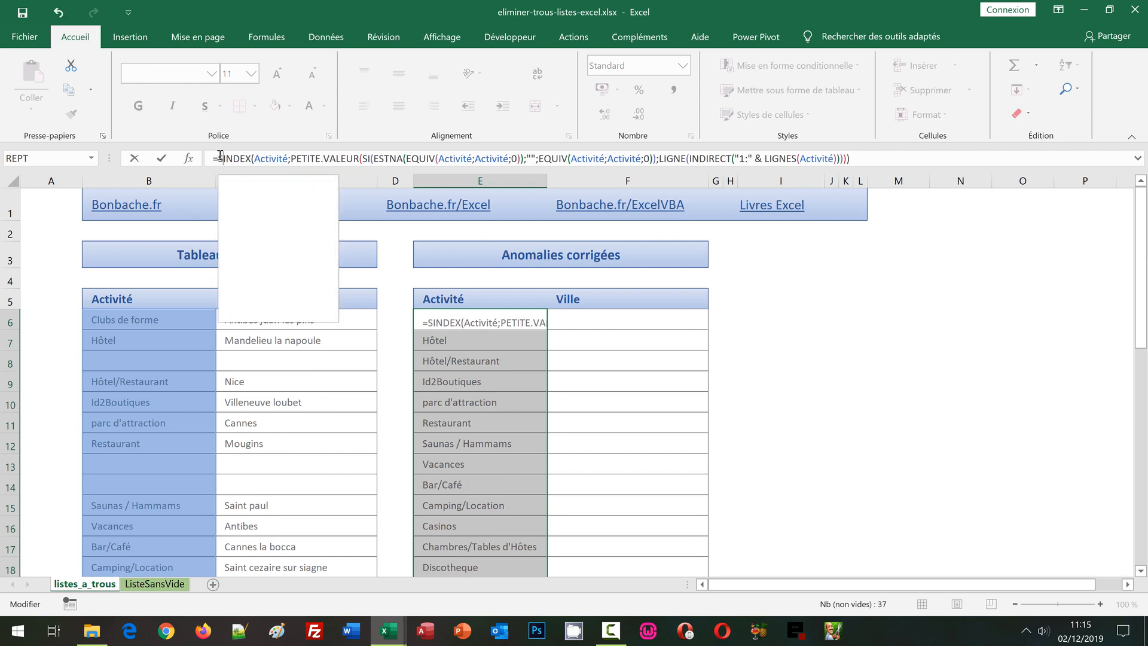
{"action": "type", "text": "ur"}
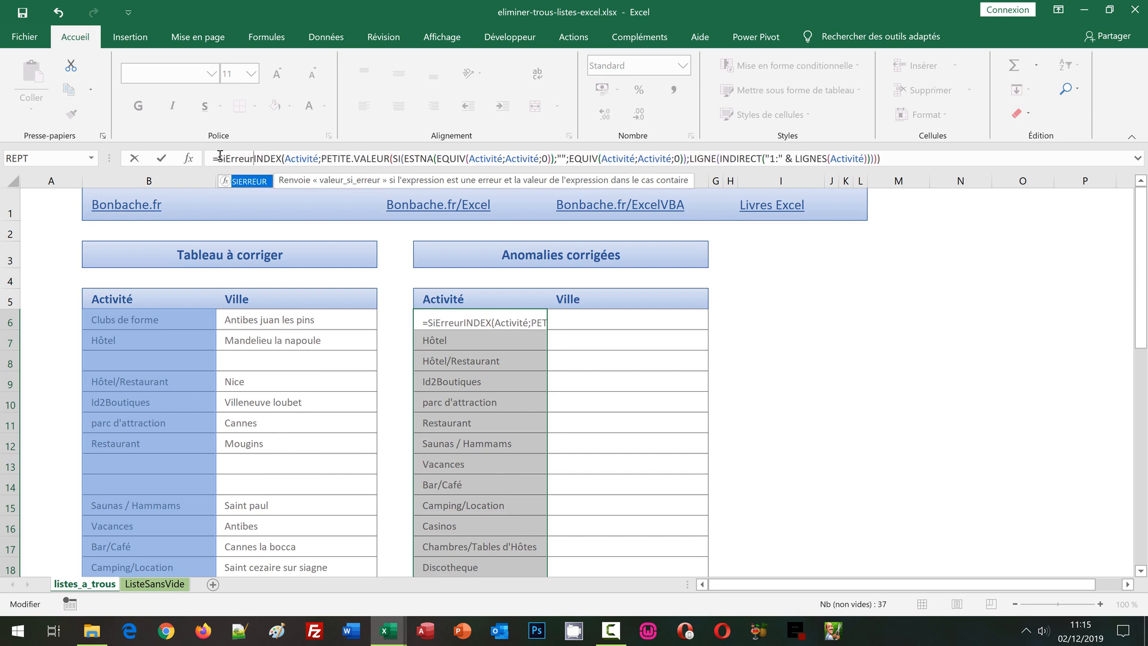
{"action": "type", "text": "("}
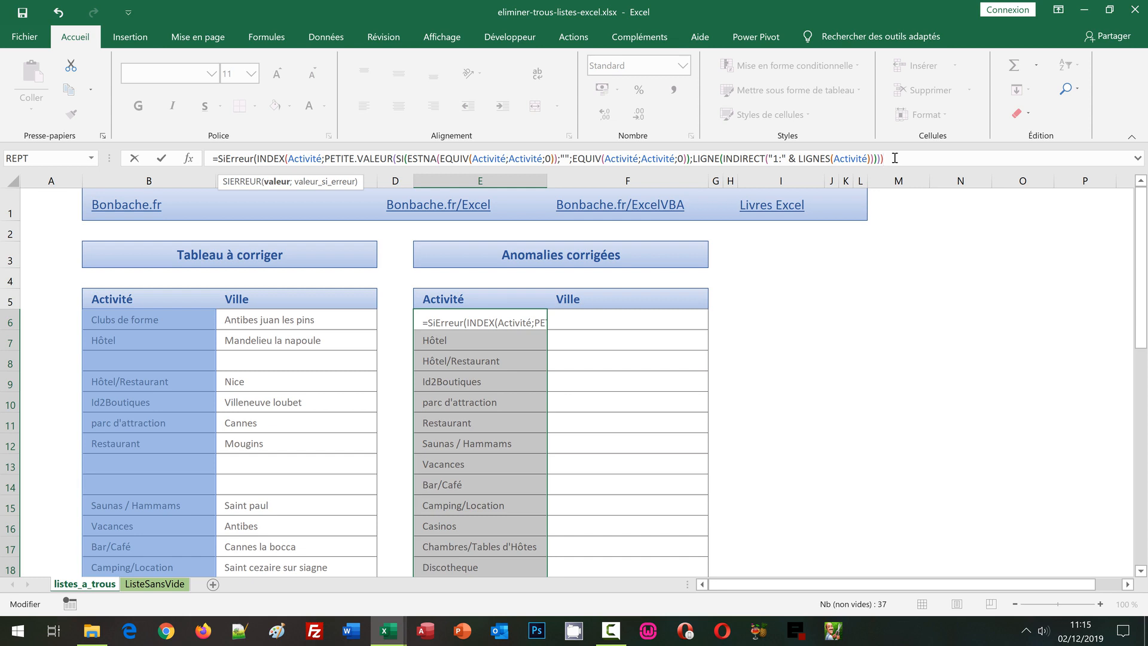
{"action": "type", "text": ";"}
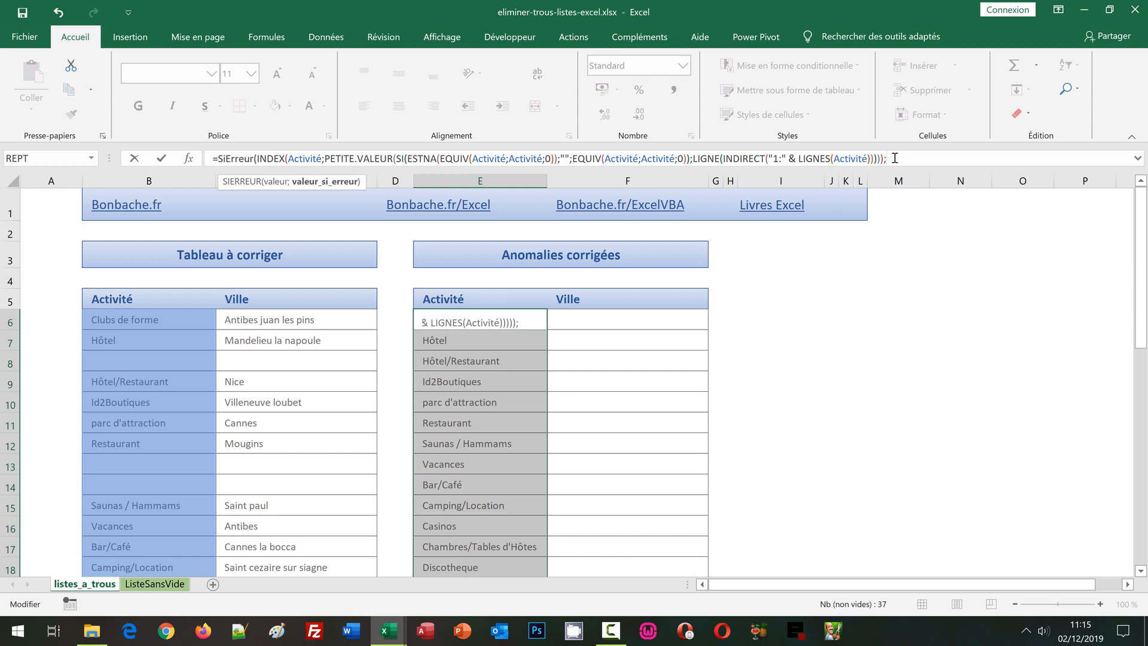
{"action": "type", "text": "\"\""}
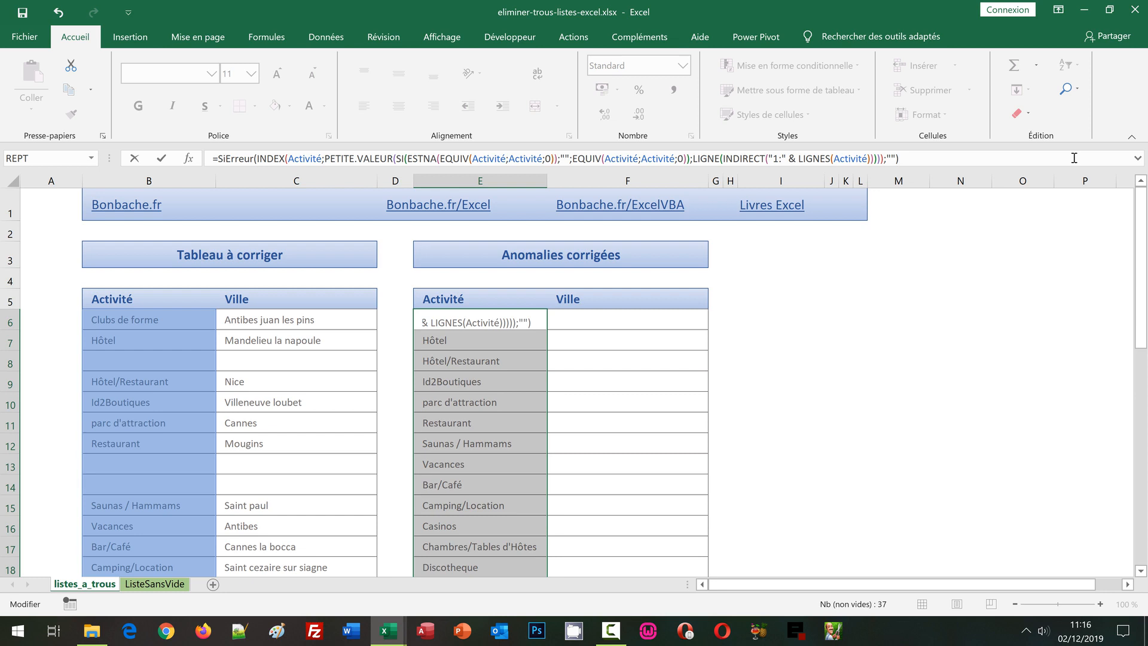
{"action": "key", "text": "ctrl+shift+Return"}
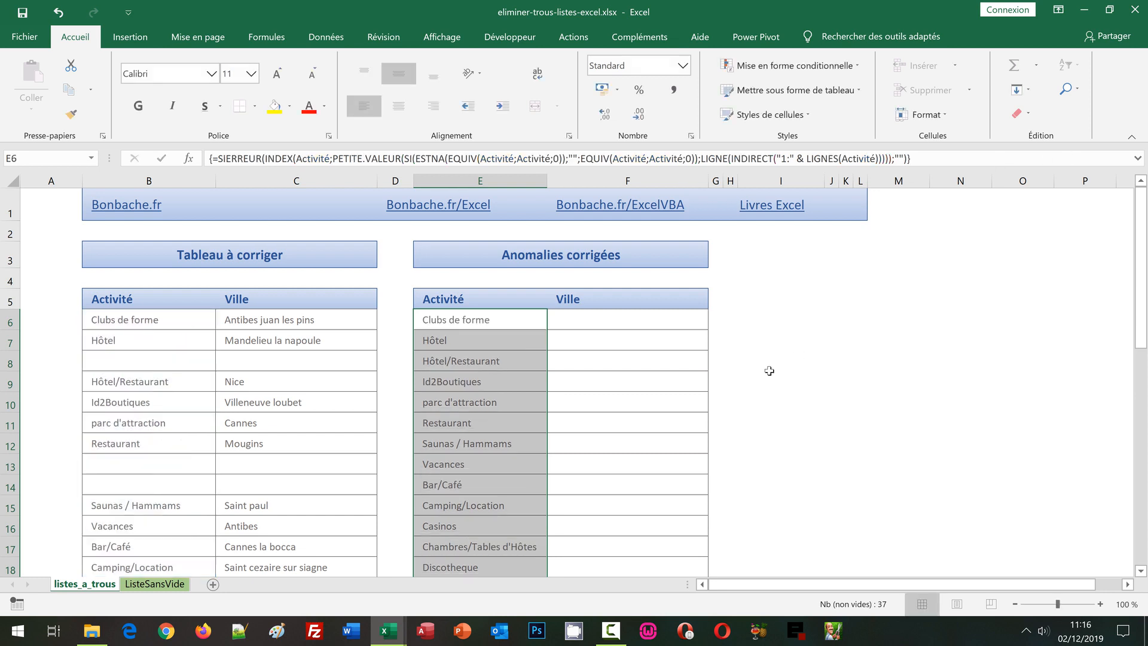
- Copy the full SIERREUR formula text from the corrected Activité column, keeping it entered as an array formula
{"action": "scroll", "coordinate": [773, 365], "scroll_direction": "down", "scroll_amount": 5}
{"action": "scroll", "coordinate": [769, 371], "scroll_direction": "down", "scroll_amount": 3}
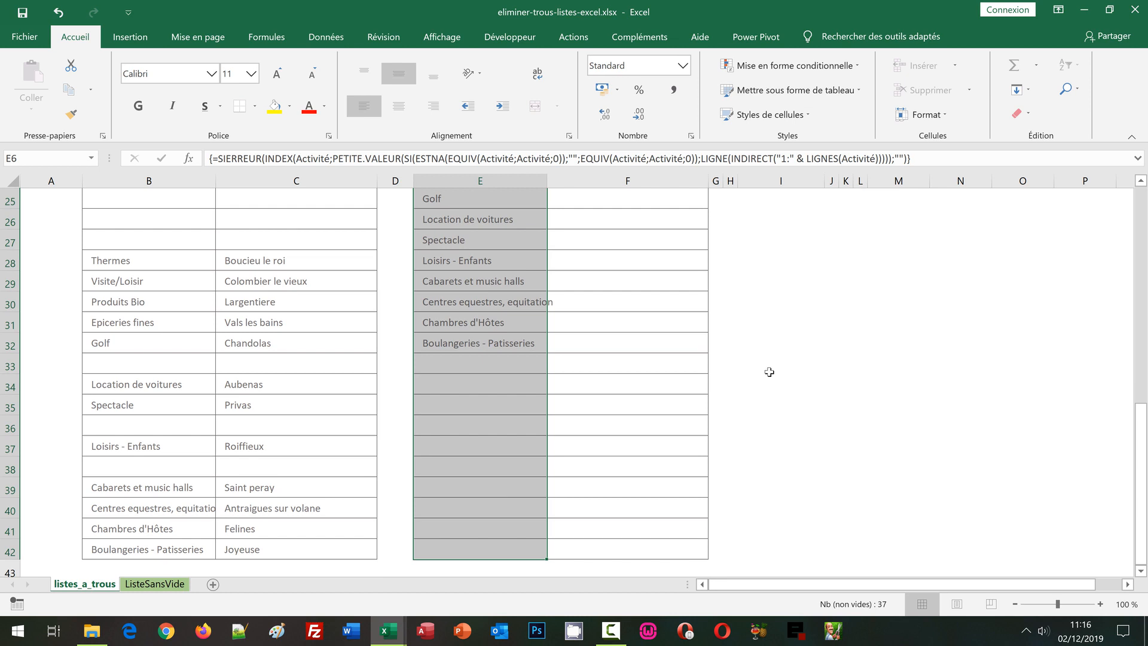
{"action": "scroll", "coordinate": [769, 372], "scroll_direction": "up", "scroll_amount": 8}
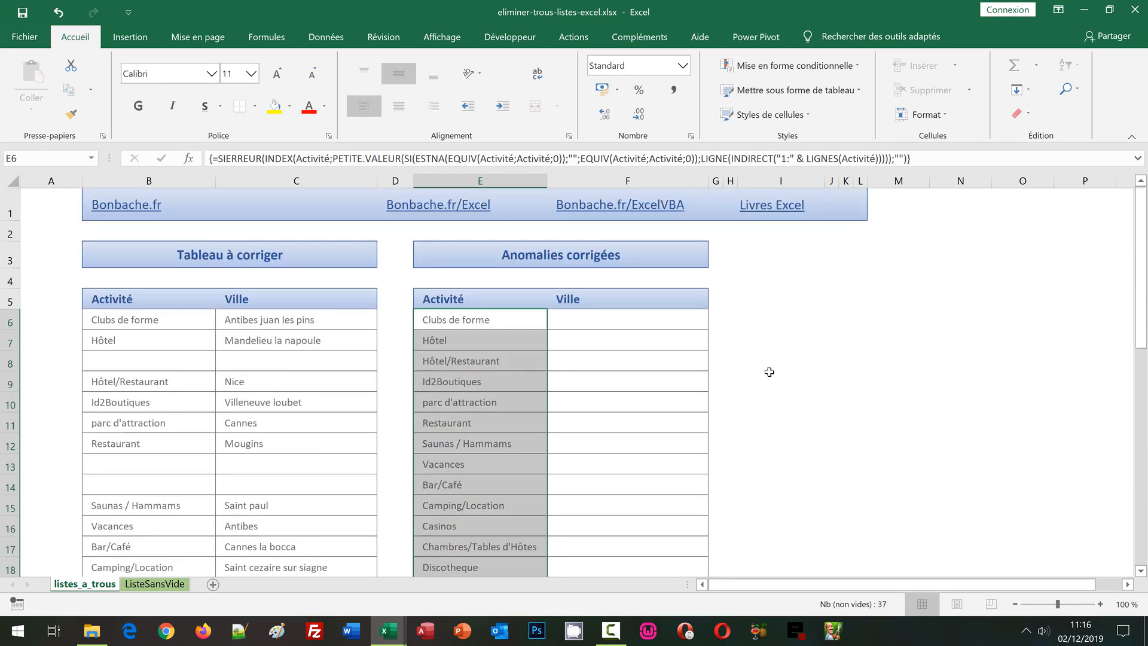
{"action": "left_click_drag", "start_coordinate": [921, 160], "coordinate": [178, 160]}
{"action": "key", "text": "ctrl+c"}
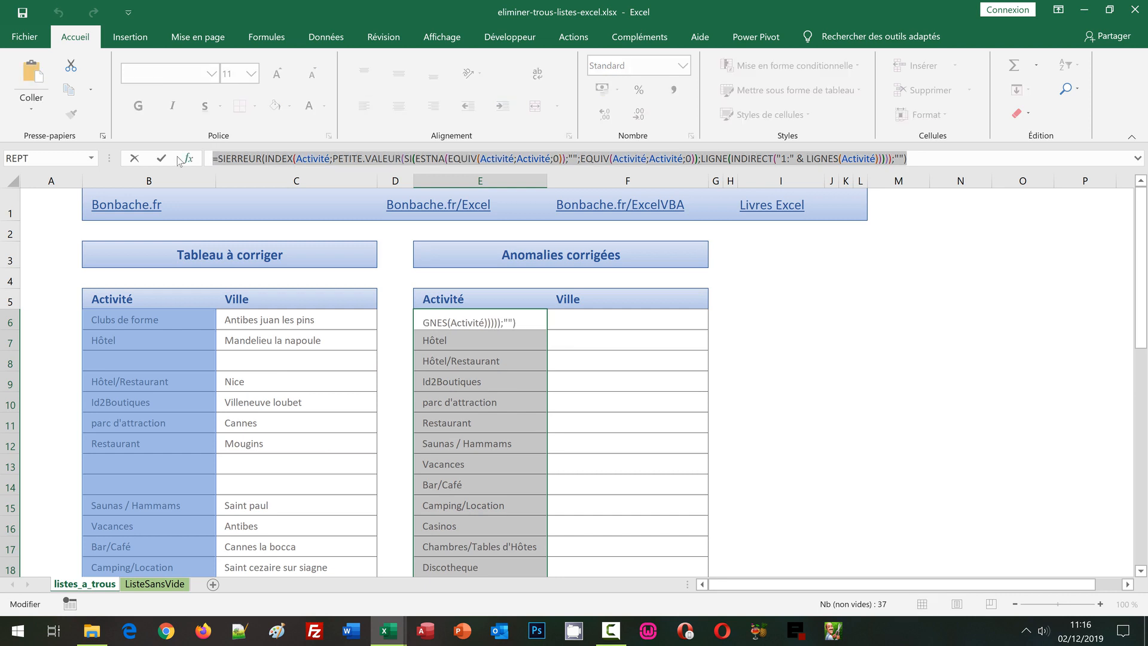
{"action": "key", "text": "ctrl+shift+Return"}
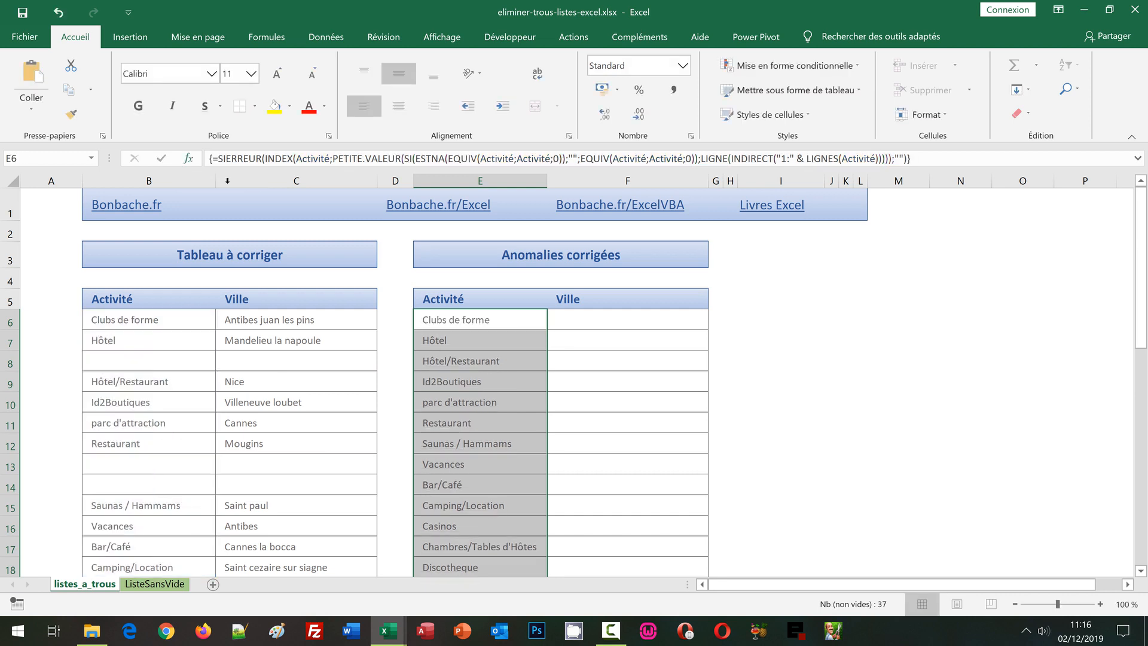
- Paste the copied formula text into the selected range F6:F42 of the Ville column under Anomalies corrigées
{"action": "left_click", "coordinate": [583, 318]}
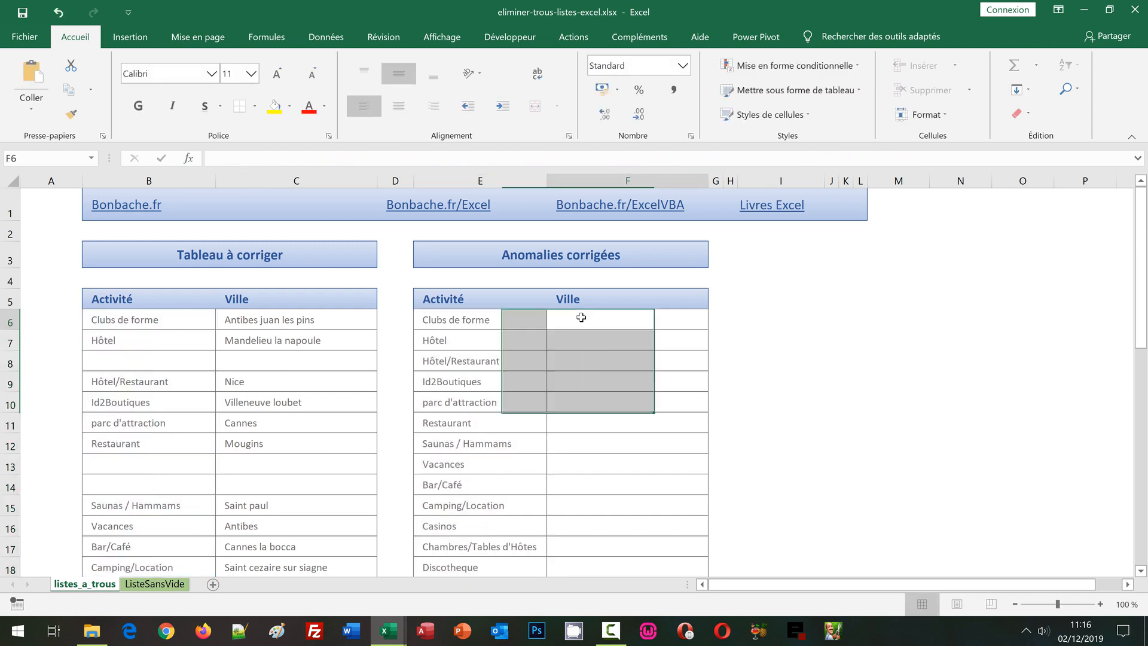
{"action": "left_click", "coordinate": [222, 160]}
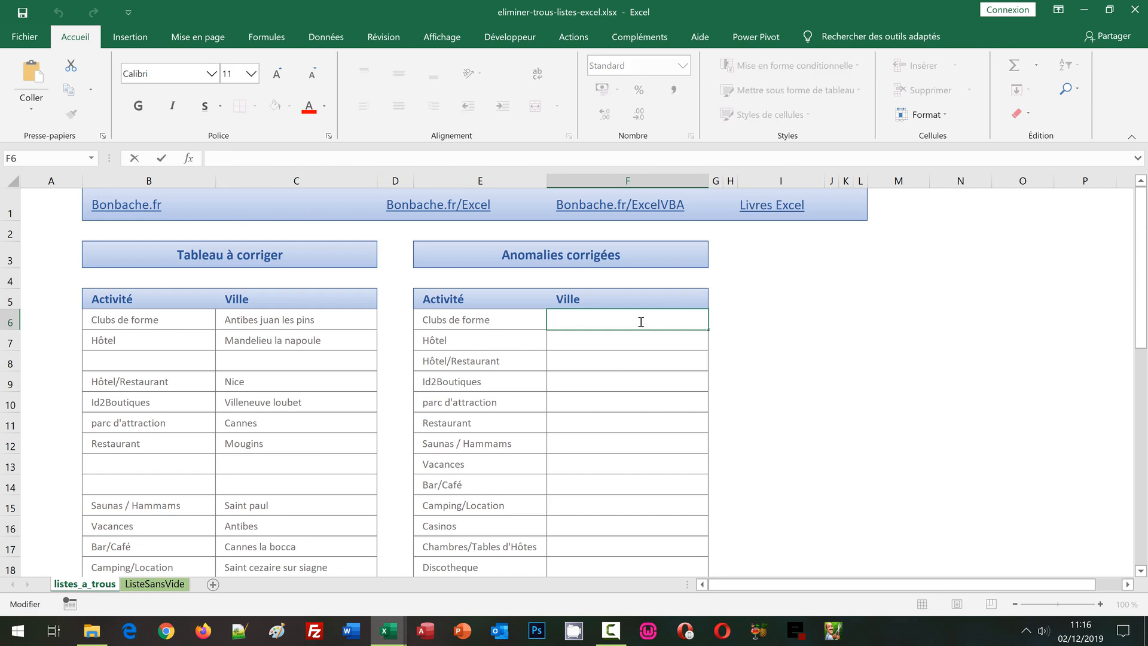
{"action": "left_click_drag", "start_coordinate": [640, 323], "coordinate": [623, 527]}
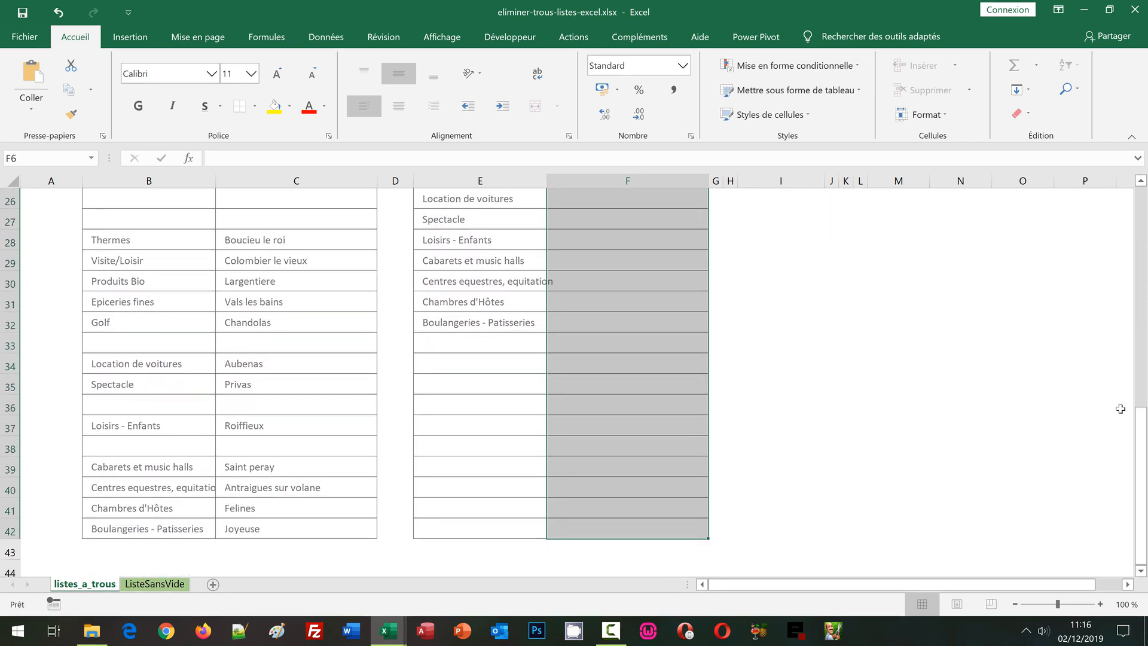
{"action": "left_click", "coordinate": [1141, 201]}
{"action": "left_click", "coordinate": [1141, 201]}
{"action": "left_click", "coordinate": [231, 155]}
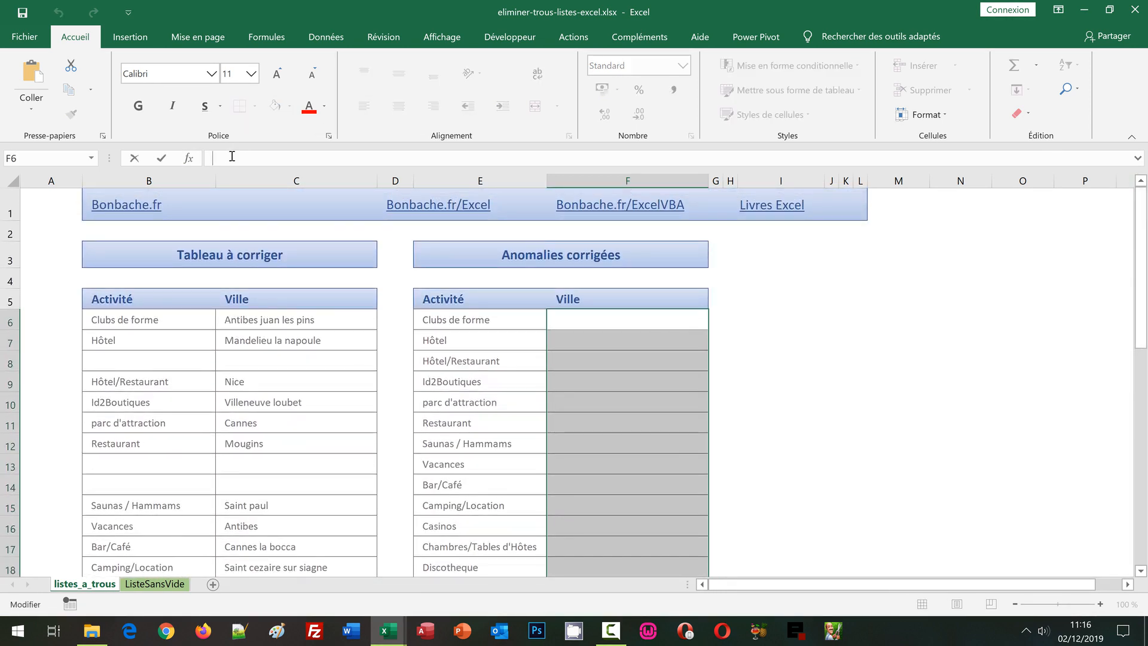
{"action": "key", "text": "ctrl+v"}
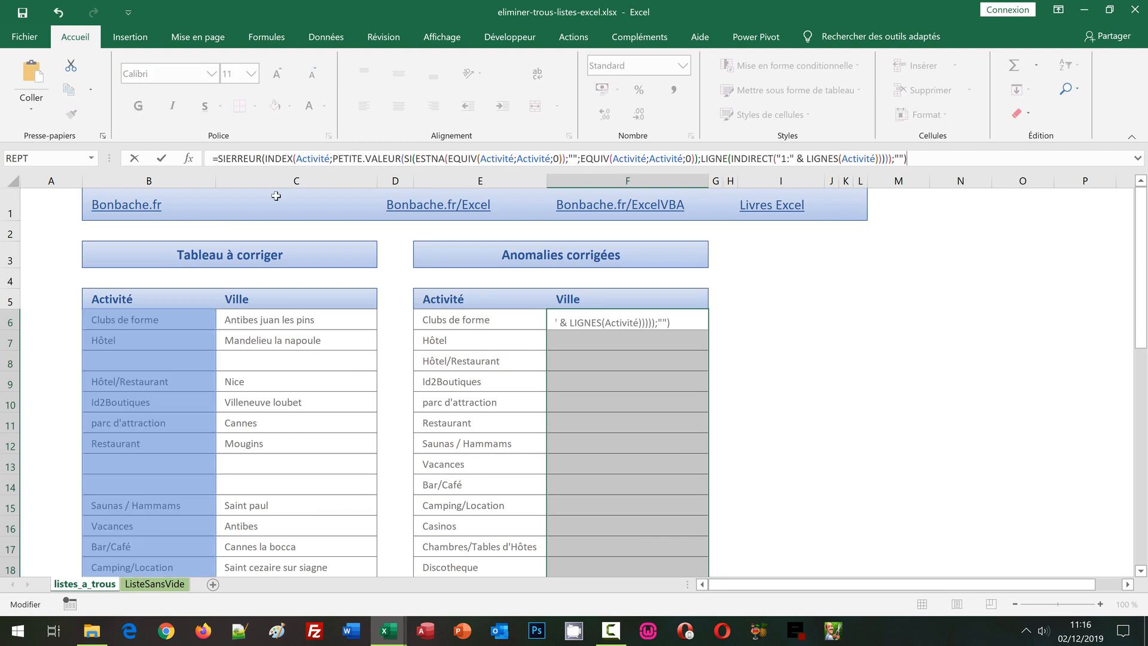
- In the pasted Ville formula, replace Activité with Ville in the INDEX array and in both arguments of the EQUIV inside ESTNA
{"action": "double_click", "coordinate": [309, 158]}
{"action": "type", "text": "Ville"}
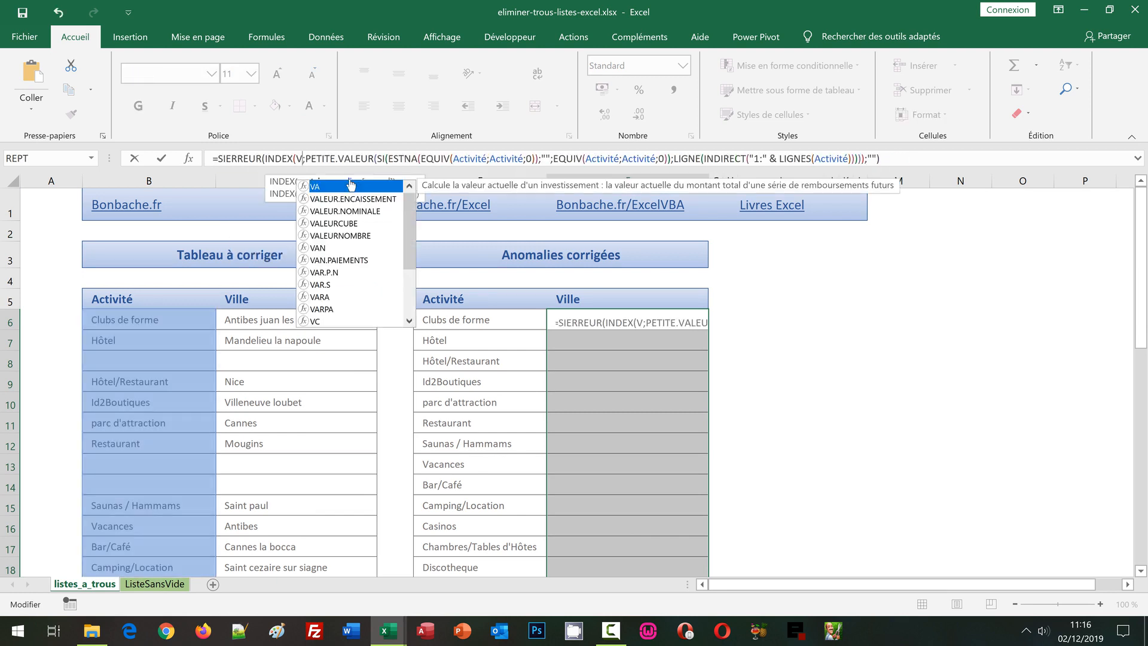
{"action": "double_click", "coordinate": [304, 158]}
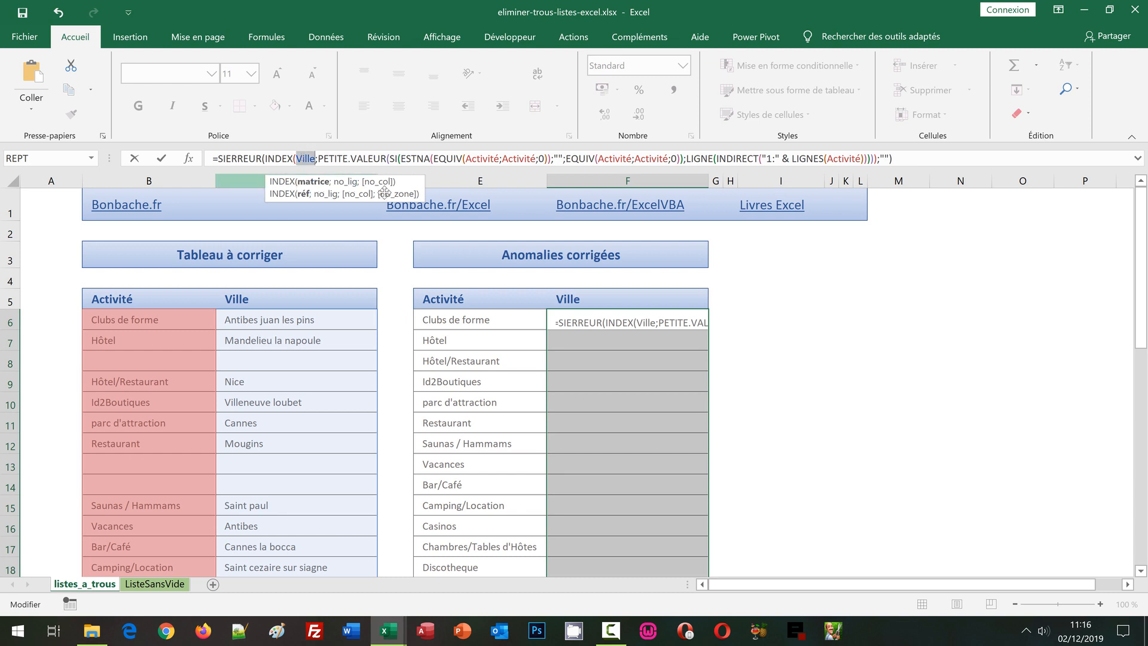
{"action": "double_click", "coordinate": [484, 159]}
{"action": "type", "text": "Ville"}
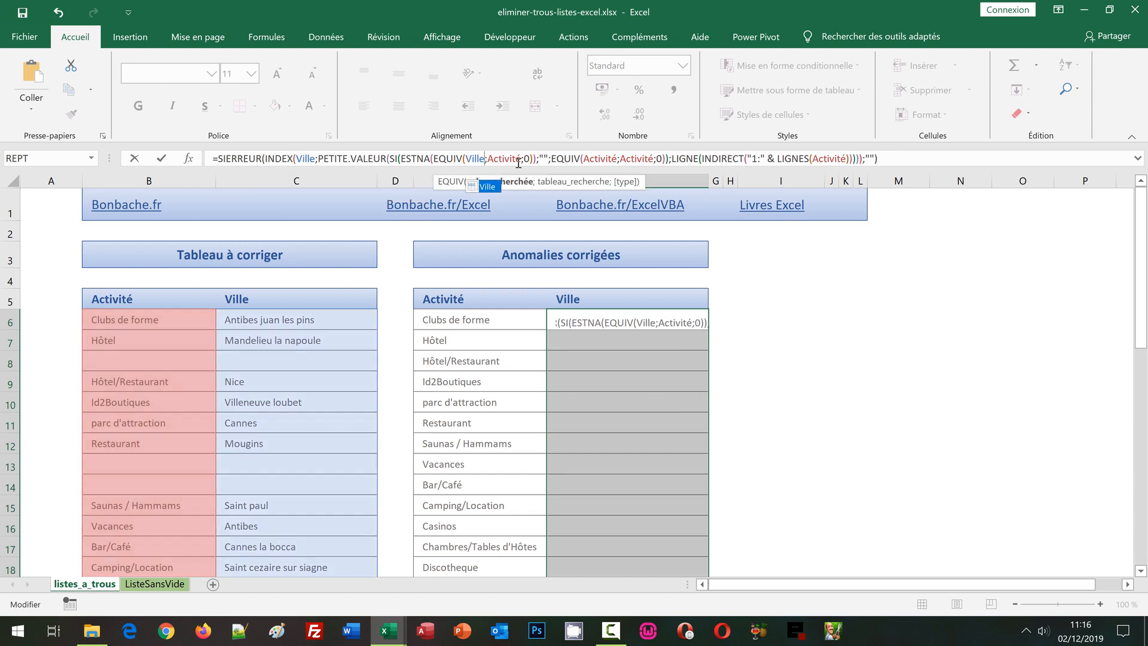
{"action": "double_click", "coordinate": [505, 158]}
{"action": "type", "text": "Ville"}
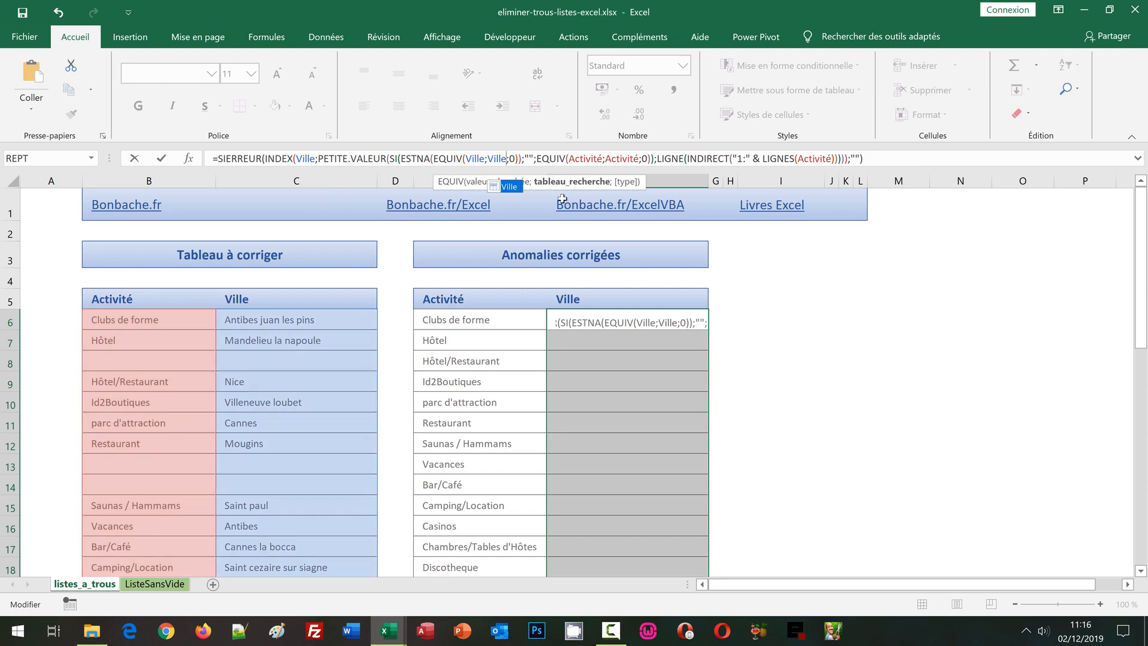
- Replace Activité with Ville in both arguments of the second EQUIV and in the LIGNES function
{"action": "double_click", "coordinate": [584, 158]}
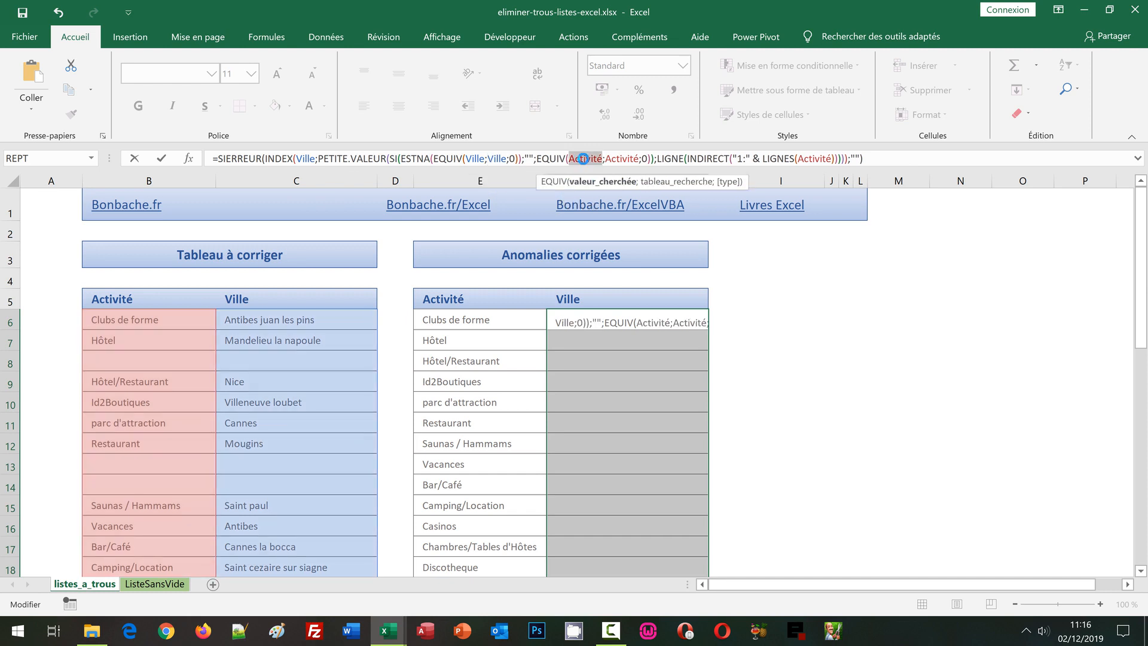
{"action": "type", "text": "Ville"}
{"action": "double_click", "coordinate": [606, 158]}
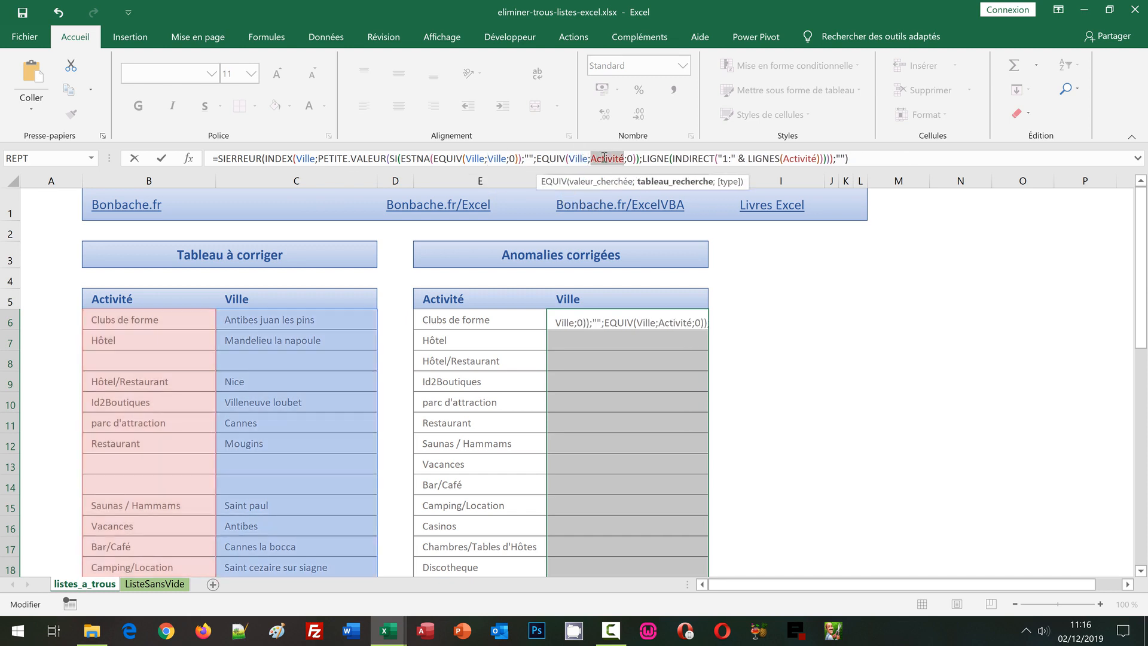
{"action": "type", "text": "Ville"}
{"action": "double_click", "coordinate": [785, 159]}
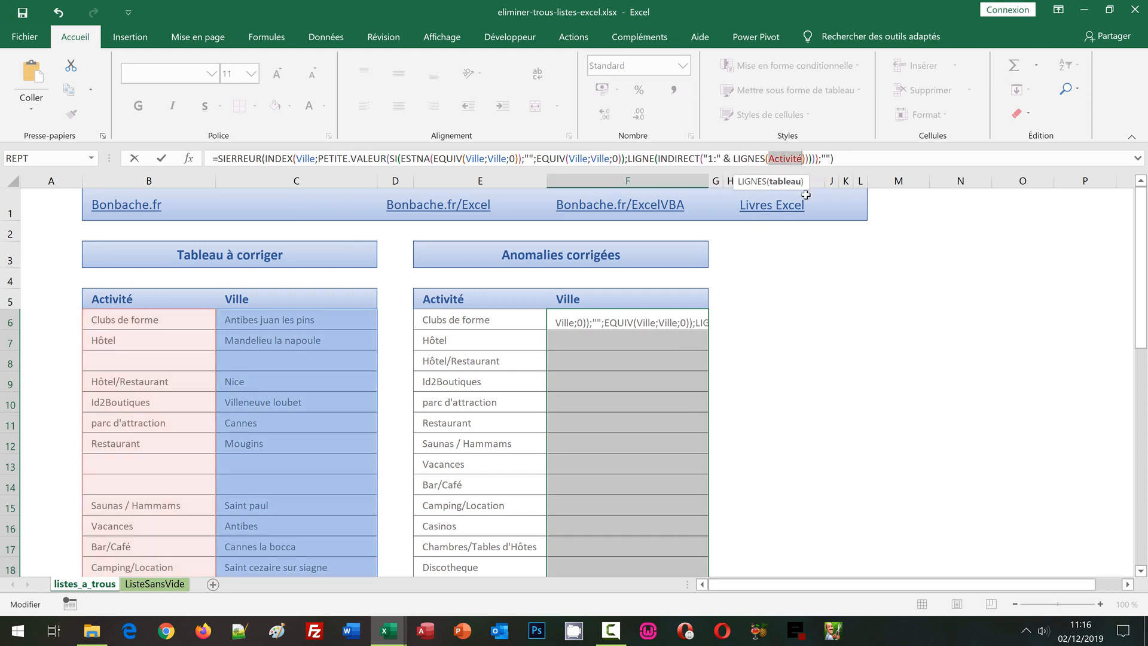
{"action": "type", "text": "Ville"}
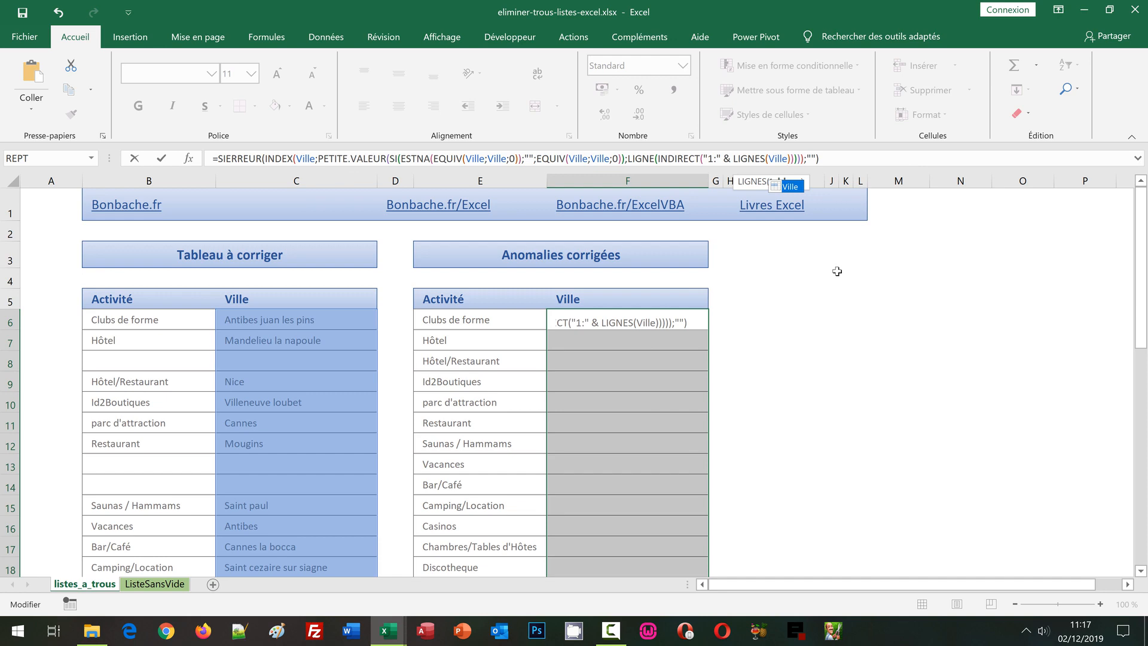
- Enter the adapted Ville formula as an array formula in F6:F42 and check the extracted list down to its end
{"action": "key", "text": "ctrl+shift+Return"}
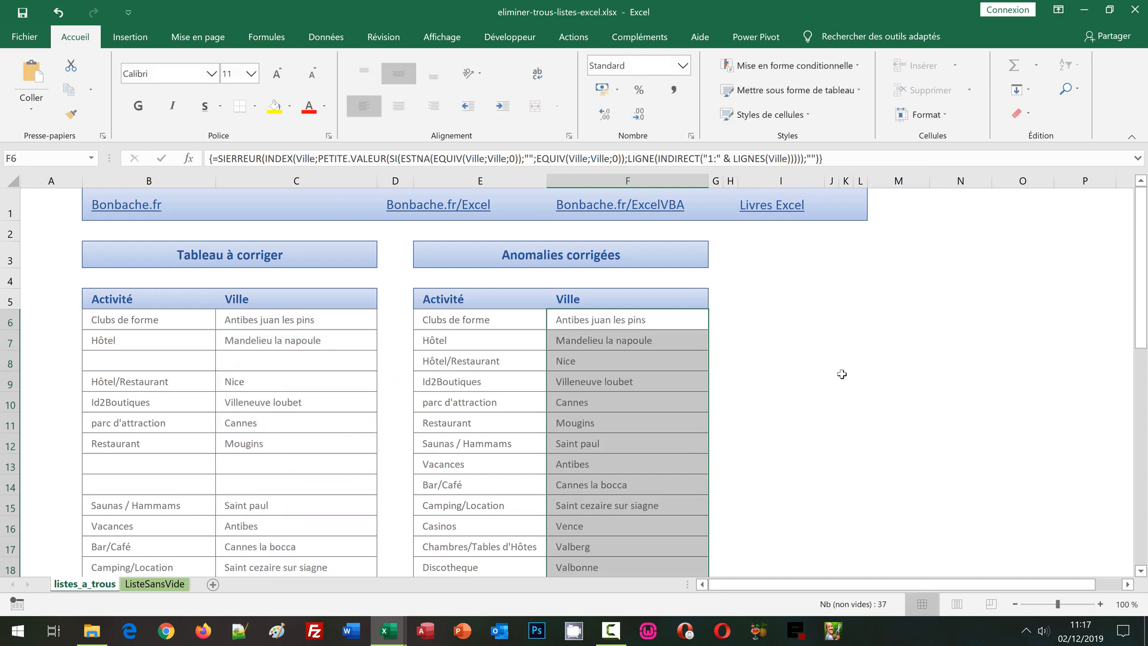
{"action": "left_click", "coordinate": [842, 377]}
{"action": "scroll", "coordinate": [842, 386], "scroll_direction": "down", "scroll_amount": 3}
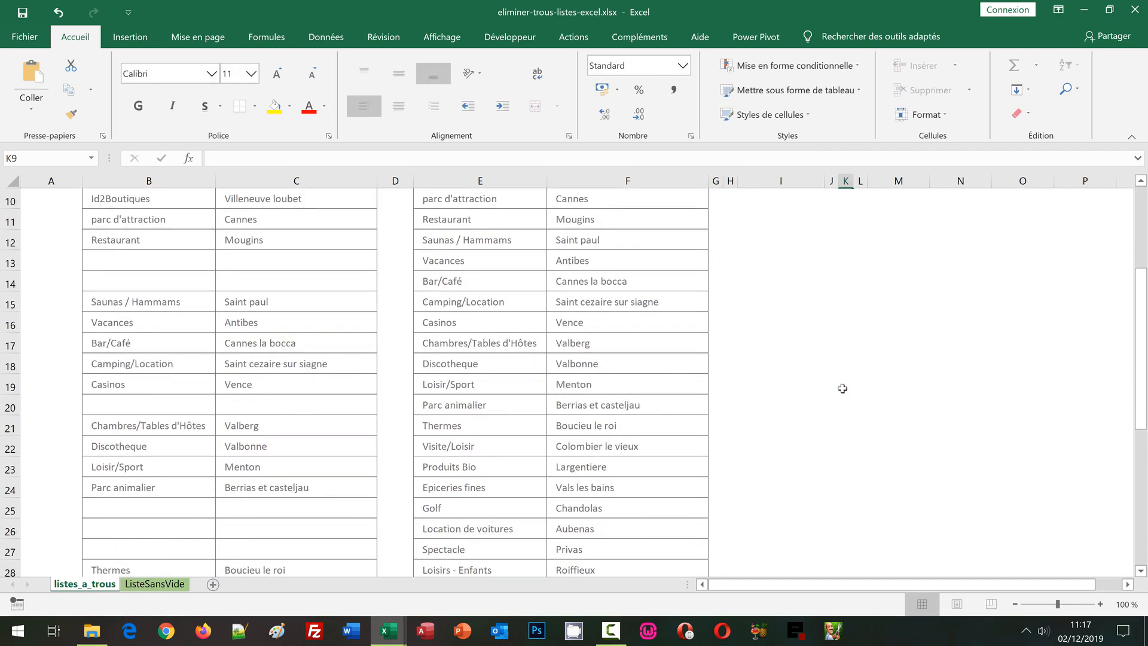
{"action": "scroll", "coordinate": [842, 388], "scroll_direction": "down", "scroll_amount": 4}
{"action": "scroll", "coordinate": [843, 388], "scroll_direction": "up", "scroll_amount": 4}
{"action": "scroll", "coordinate": [842, 389], "scroll_direction": "up", "scroll_amount": 3}
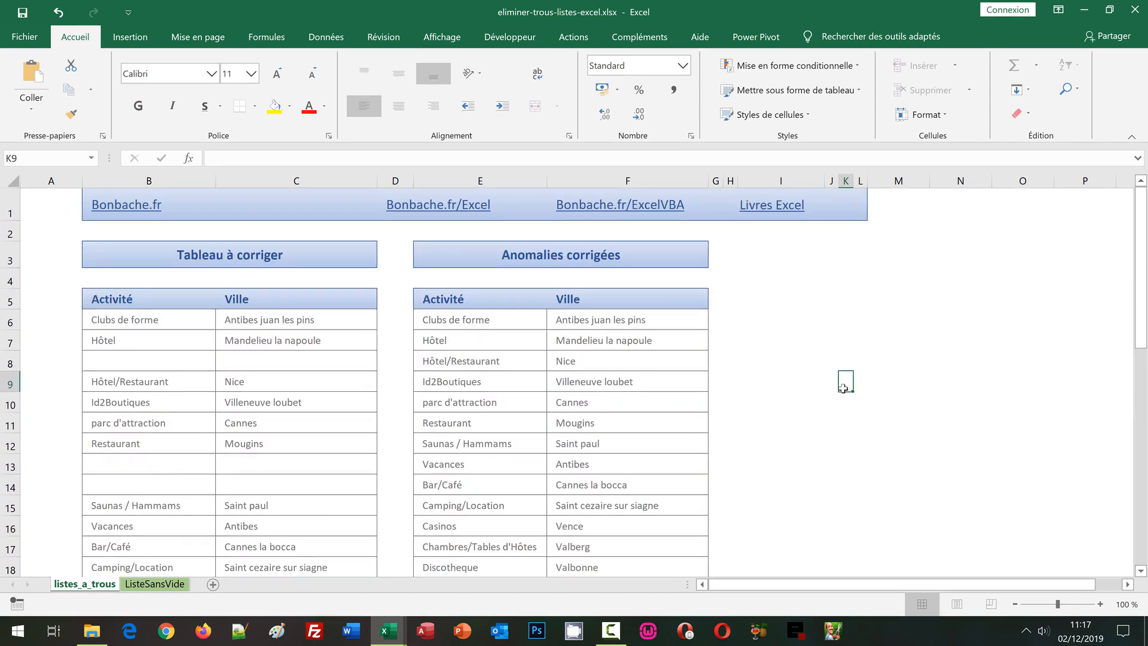